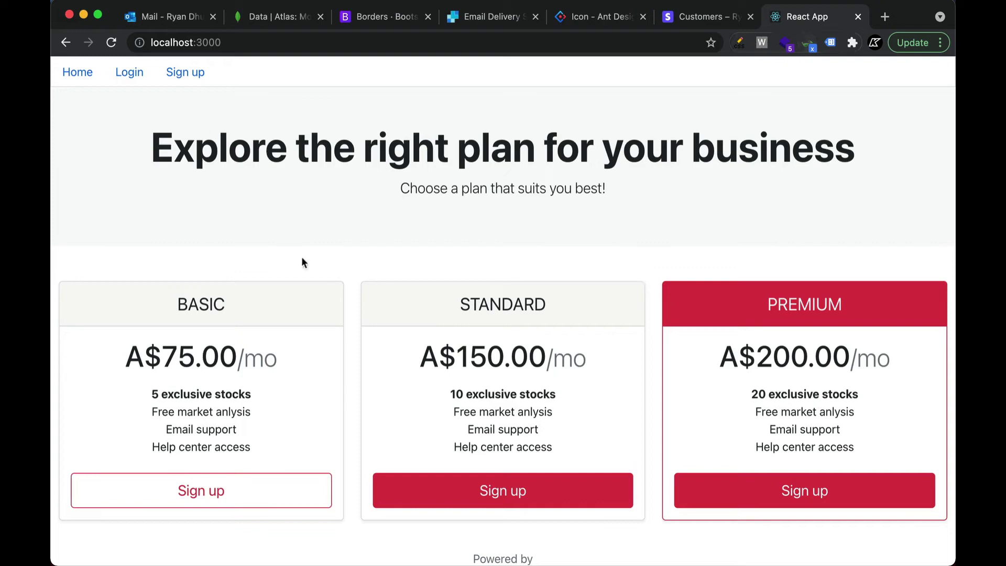
# Register a new account through Login and Sign up, keeping the prefilled name, email and password
pyautogui.scroll(-4, 580, 246)
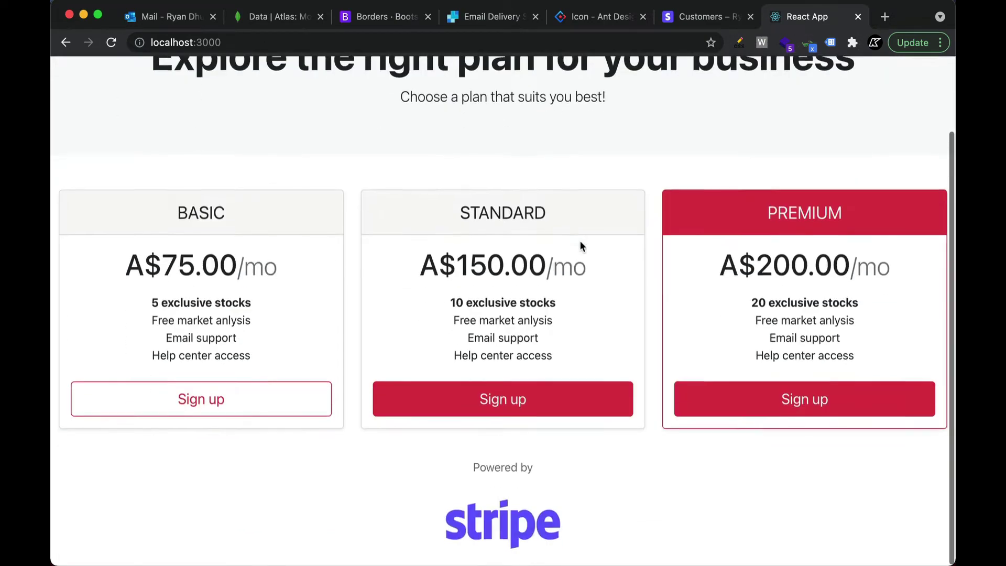
pyautogui.scroll(2, 642, 261)
pyautogui.scroll(4, 642, 260)
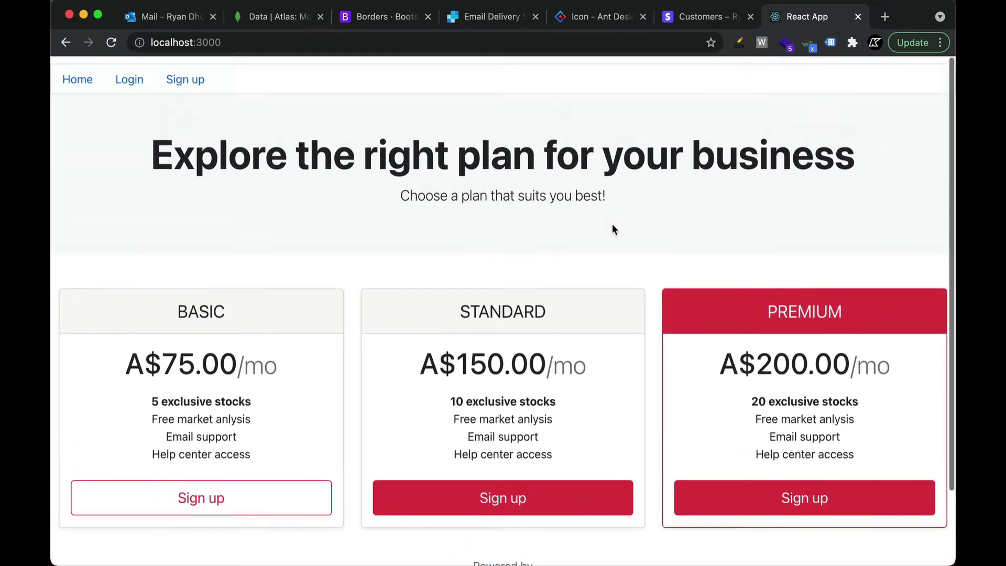
pyautogui.click(138, 76)
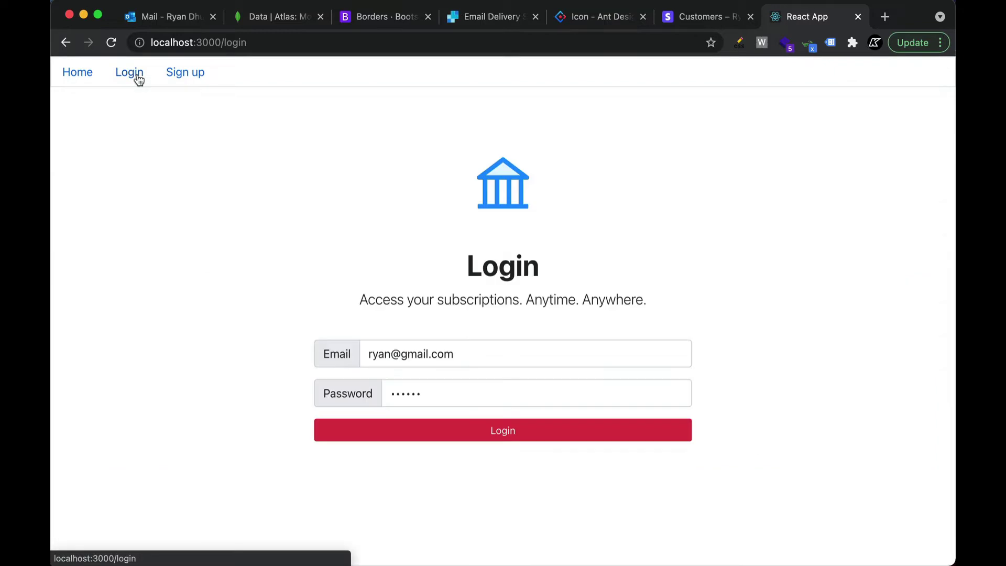
pyautogui.click(193, 74)
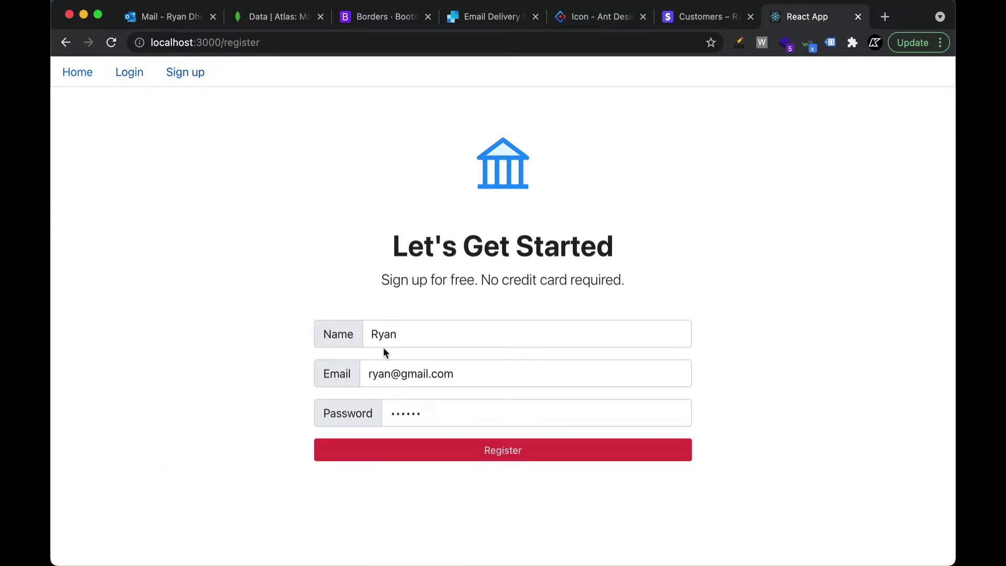
pyautogui.click(549, 456)
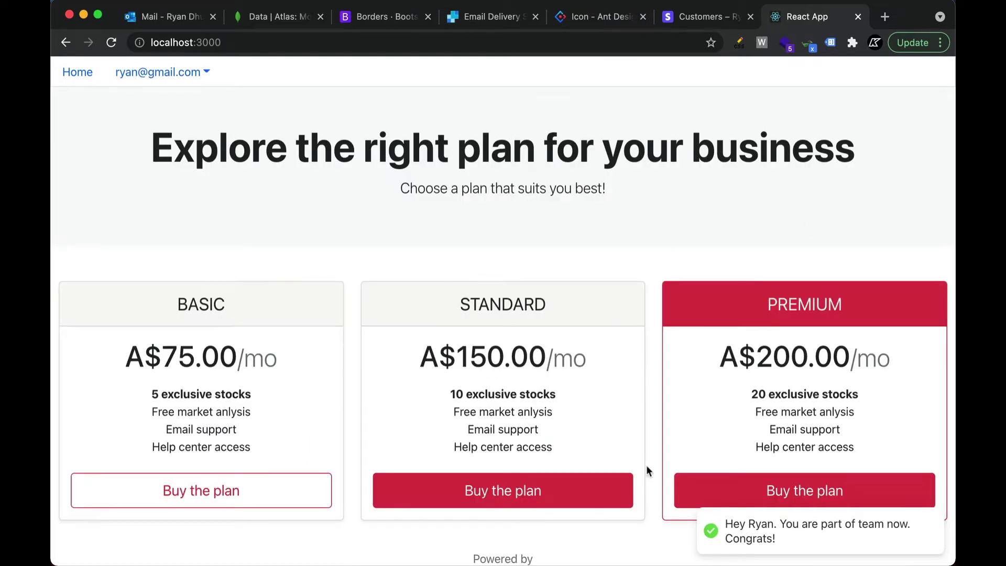
pyautogui.scroll(-3, 696, 498)
pyautogui.scroll(4, 697, 494)
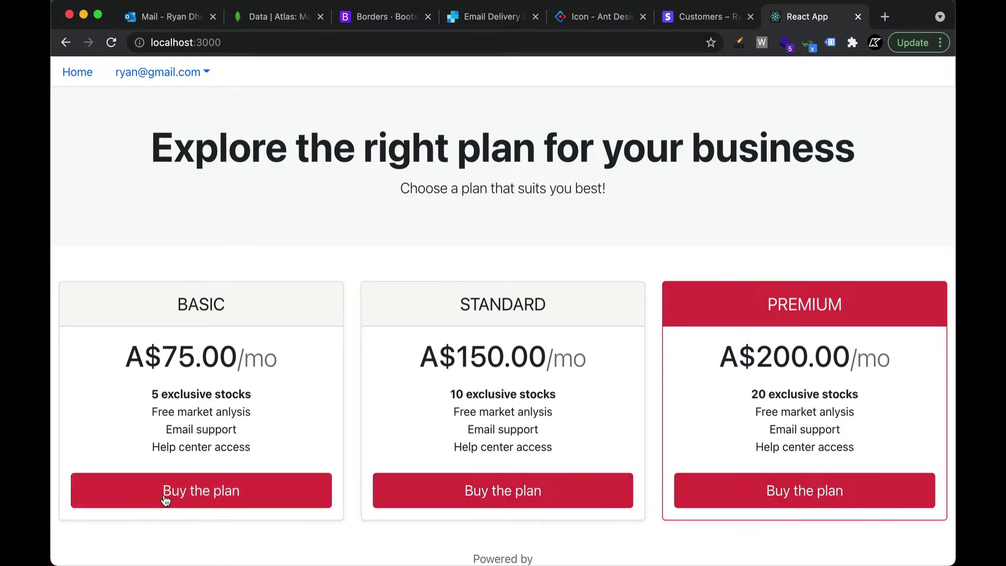
pyautogui.click(192, 72)
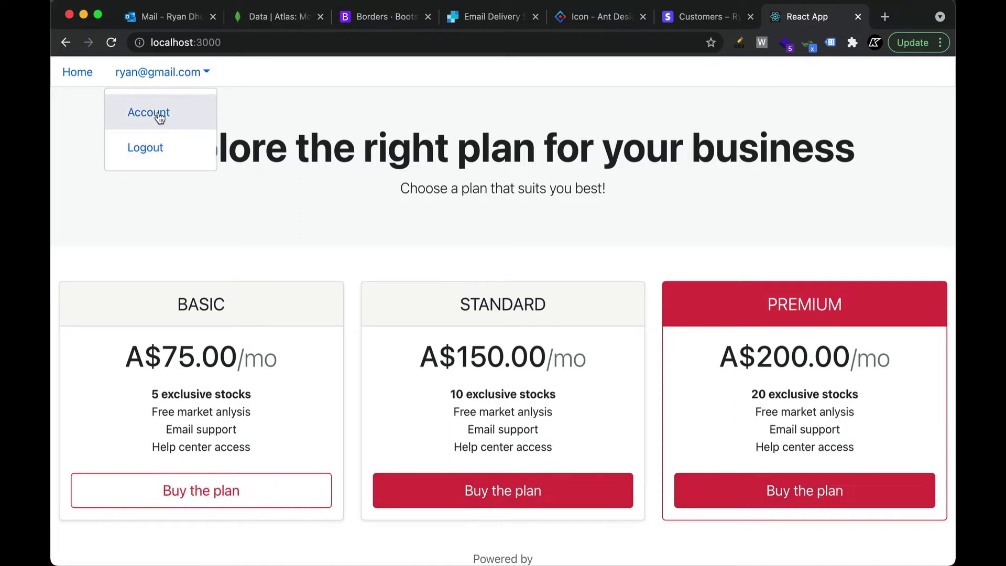
pyautogui.click(191, 152)
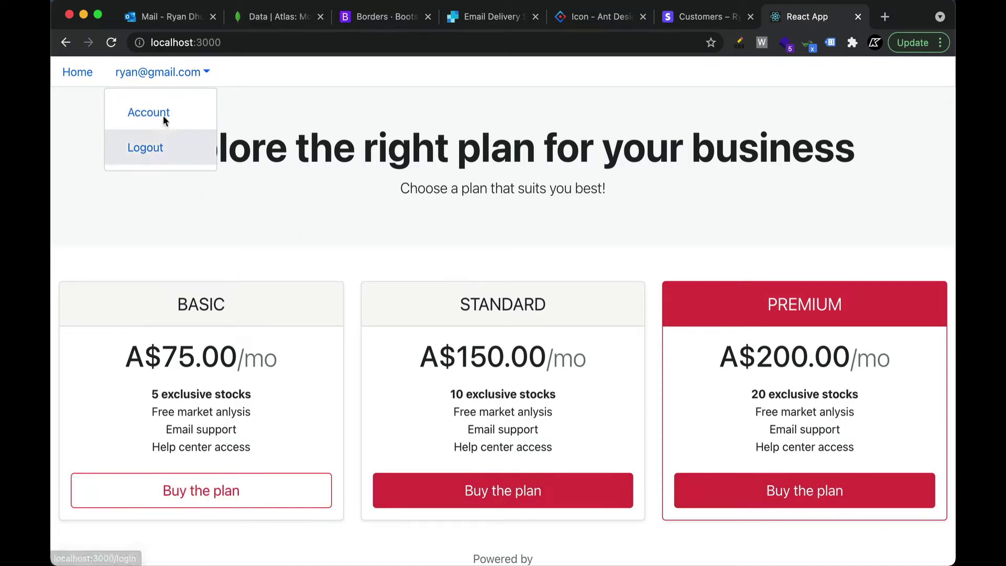
pyautogui.click(276, 215)
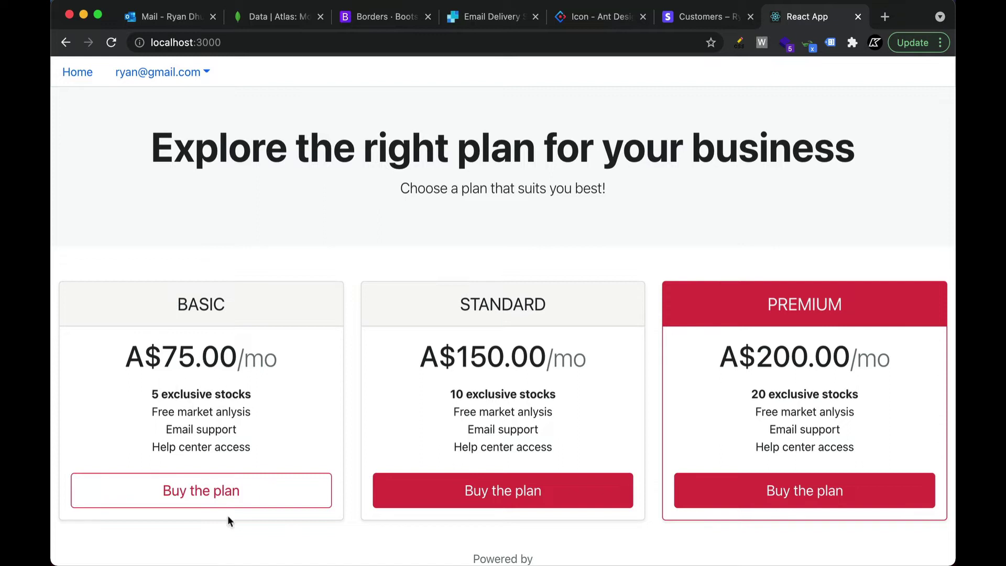
# Buy BASIC at A$75.00/month with the test card number, expiry, CVC and cardholder name
pyautogui.click(269, 501)
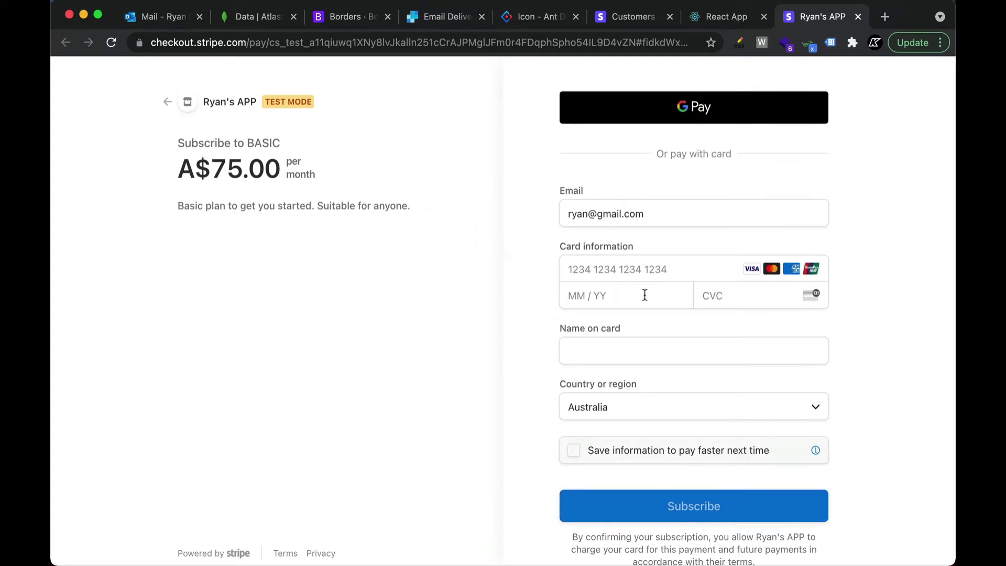
pyautogui.click(602, 266)
pyautogui.write('42424')
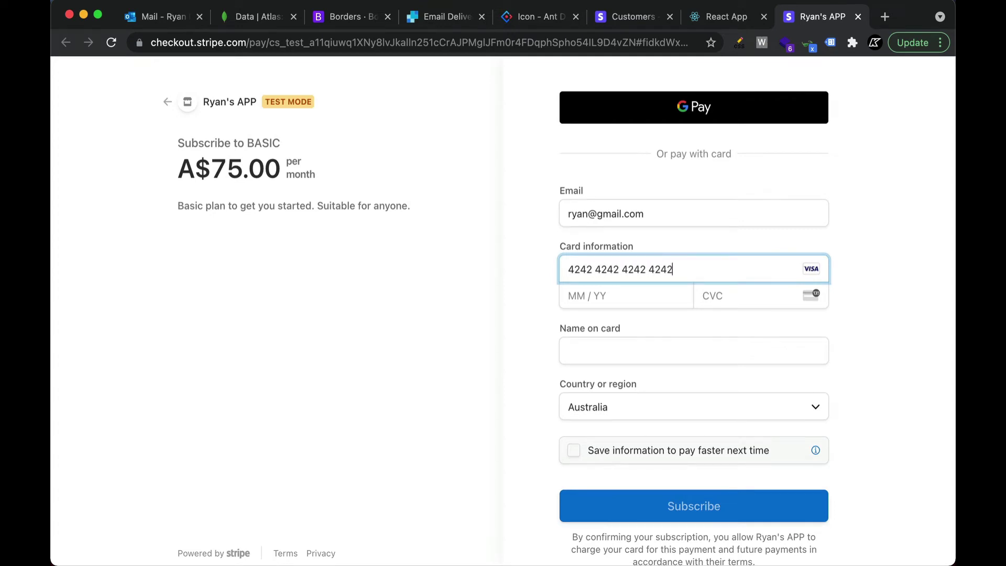
pyautogui.click(609, 289)
pyautogui.write('1')
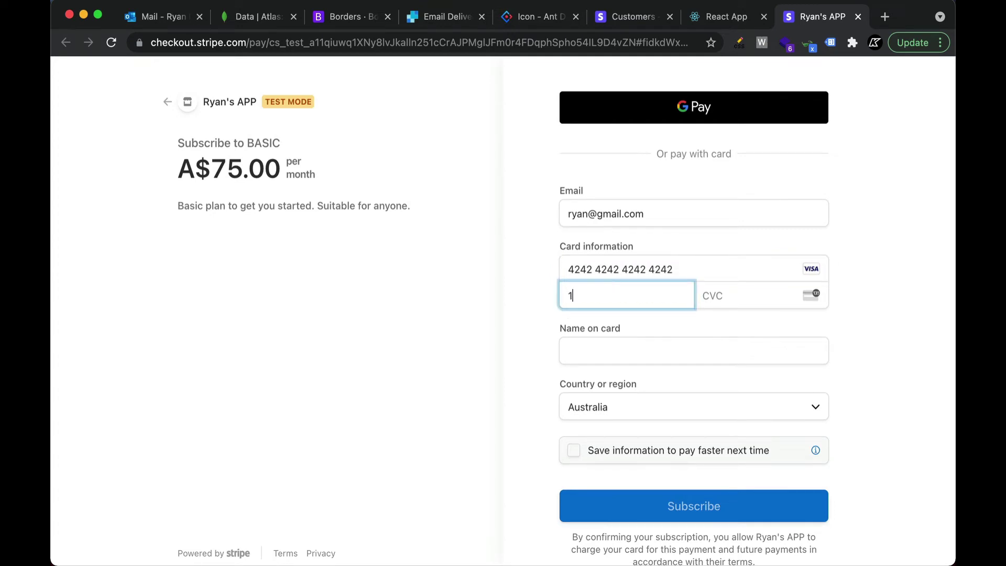
pyautogui.write('122222')
pyautogui.press('Tab')
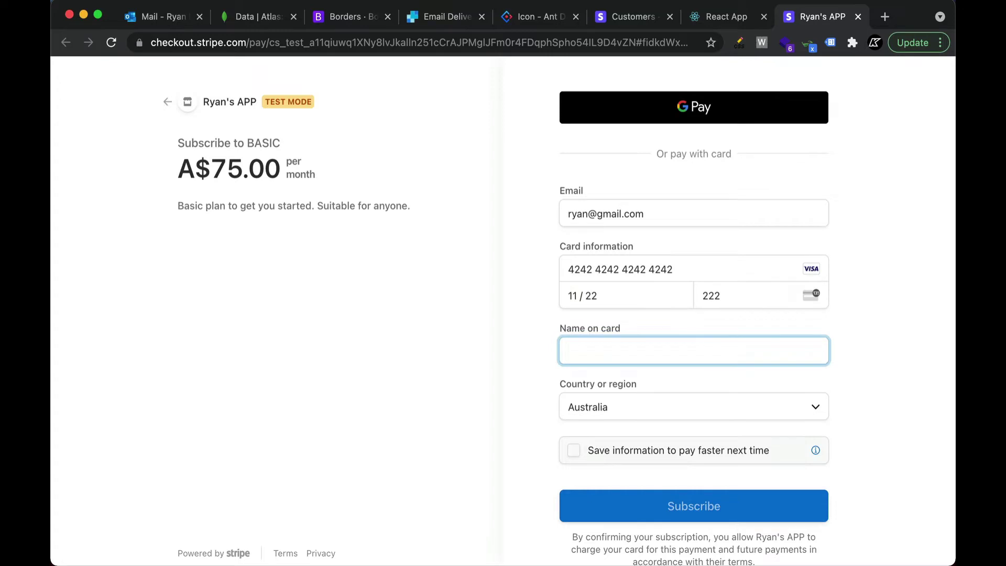
pyautogui.write('Ryan')
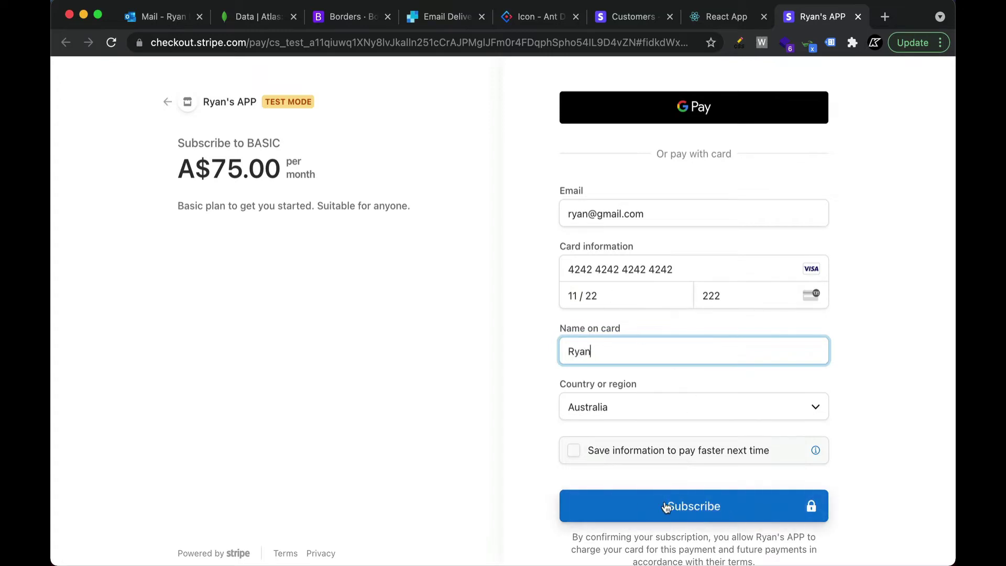
pyautogui.click(666, 507)
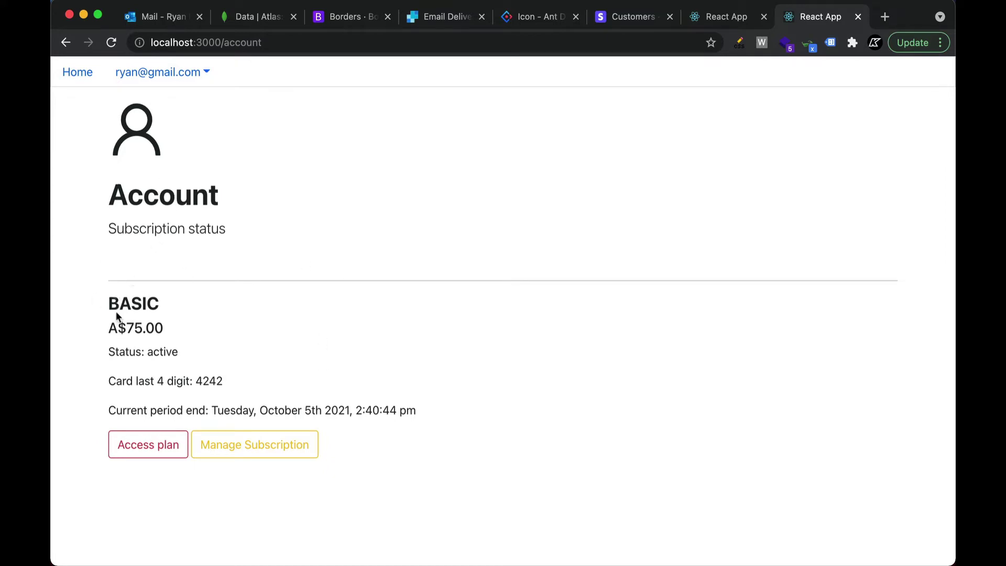
# Open the BASIC plan page and highlight its five exclusive stocks and subtitle
pyautogui.moveTo(117, 314); pyautogui.dragTo(181, 303)
pyautogui.click(182, 303)
pyautogui.click(150, 448)
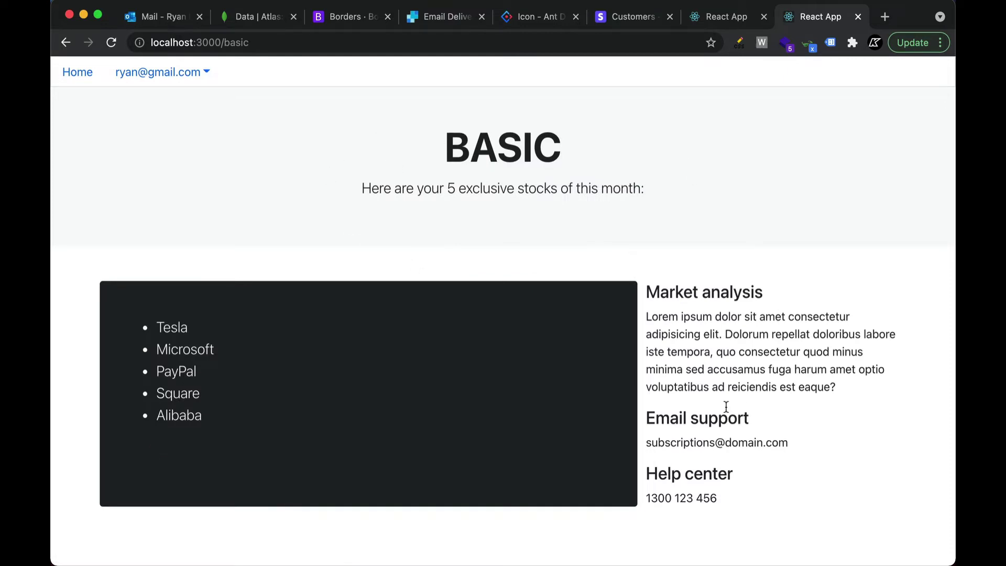
pyautogui.moveTo(164, 326); pyautogui.dragTo(198, 415)
pyautogui.click(197, 350)
pyautogui.moveTo(446, 187); pyautogui.dragTo(672, 190)
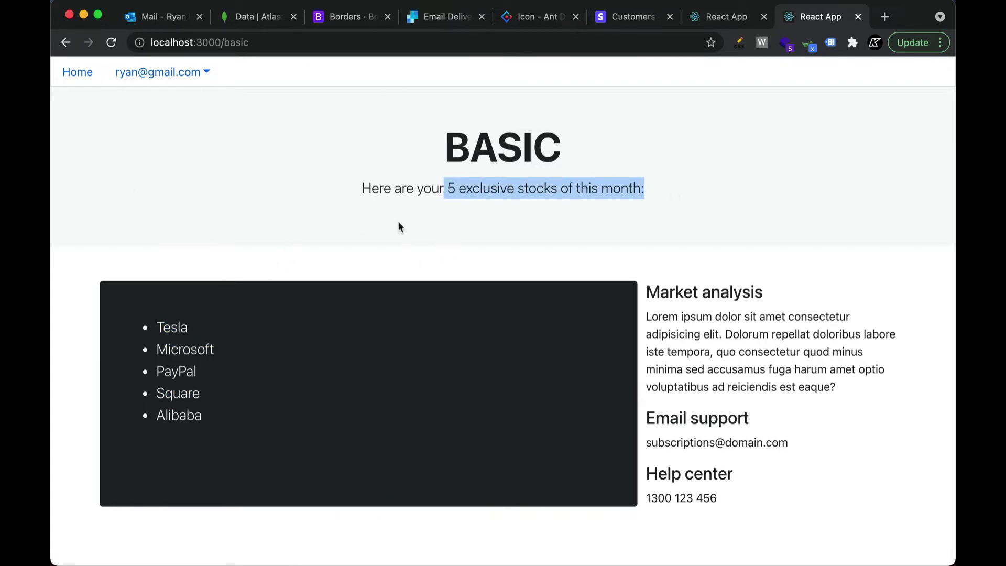
# Back on the plans overview, highlight STANDARD's 10 and PREMIUM's 20 exclusive stocks
pyautogui.click(75, 77)
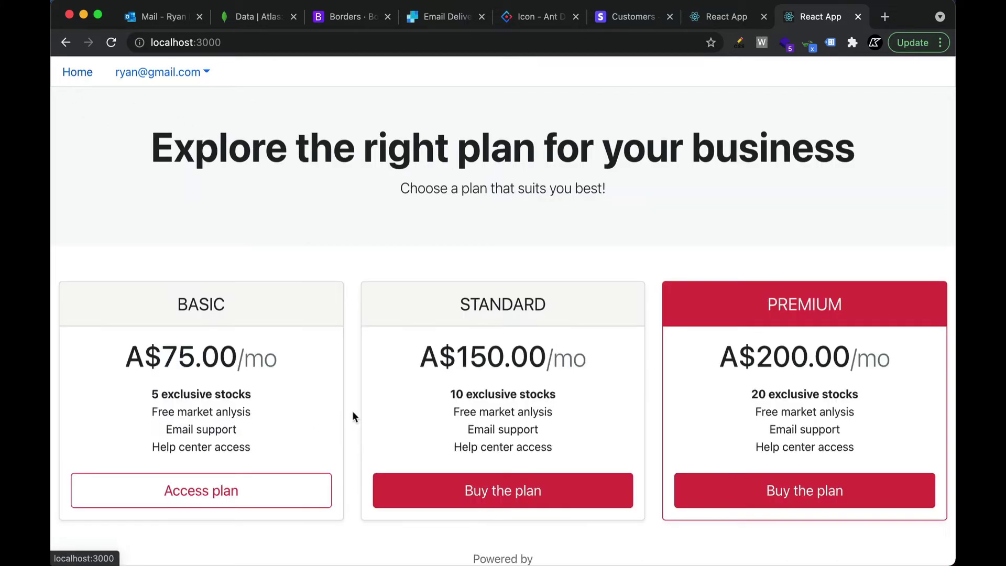
pyautogui.scroll(-2, 352, 414)
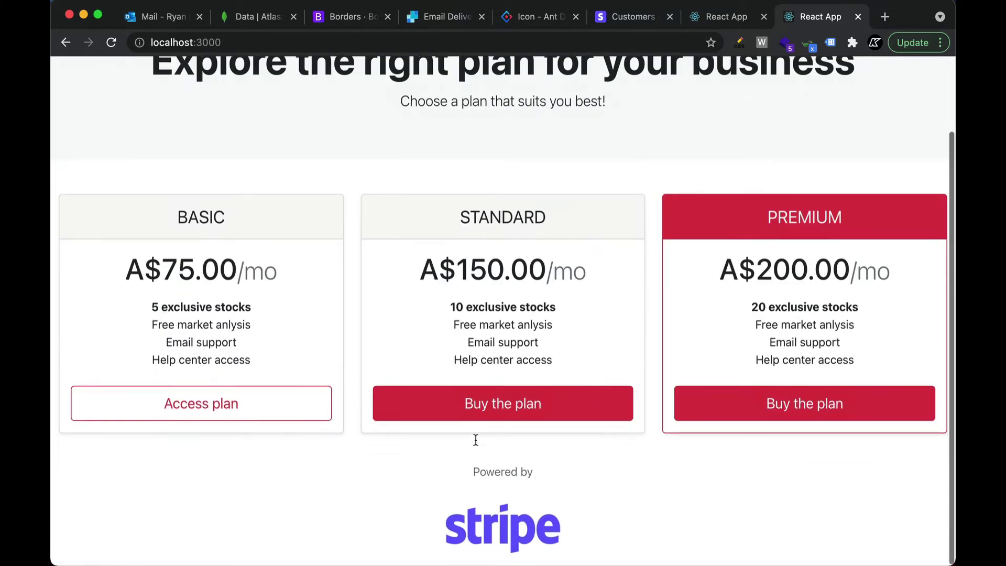
pyautogui.click(523, 415)
pyautogui.moveTo(459, 308); pyautogui.dragTo(575, 310)
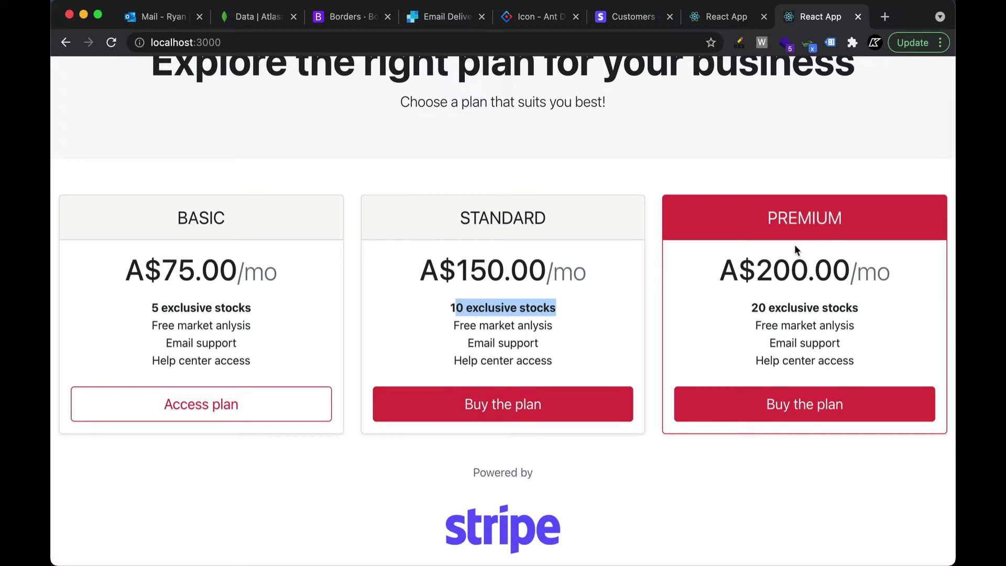
pyautogui.moveTo(747, 310); pyautogui.dragTo(868, 315)
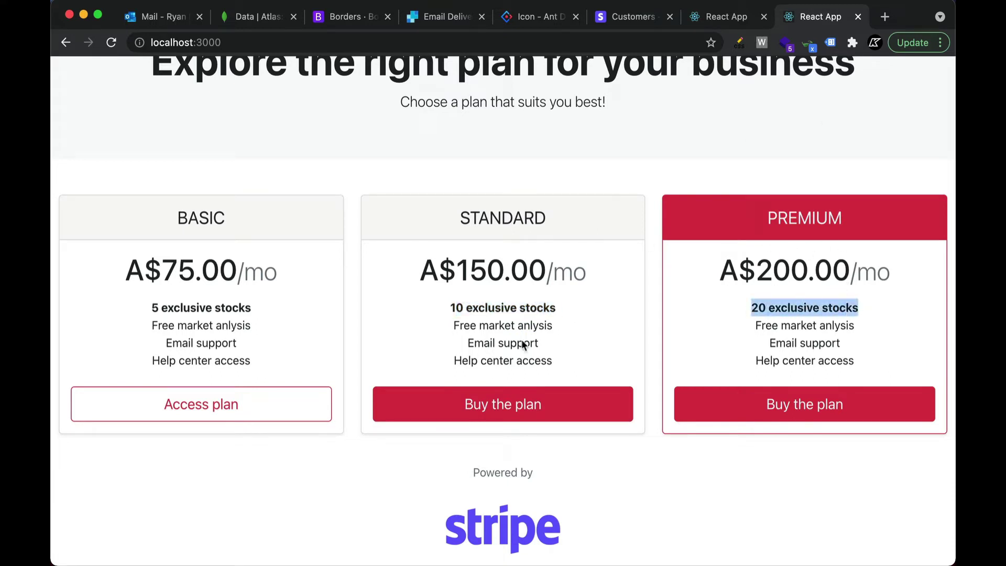
pyautogui.click(346, 465)
pyautogui.scroll(3, 256, 305)
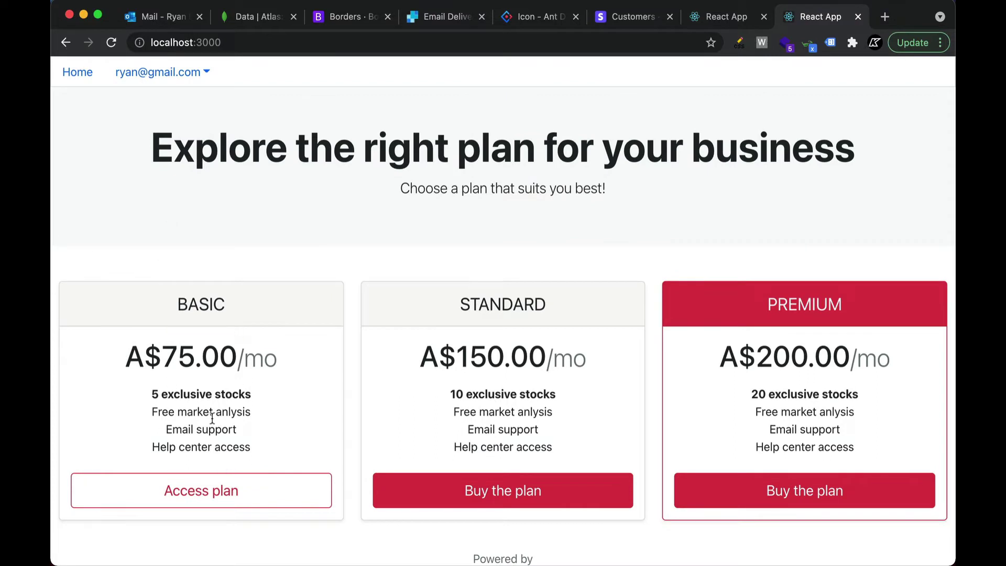
pyautogui.scroll(-1, 272, 439)
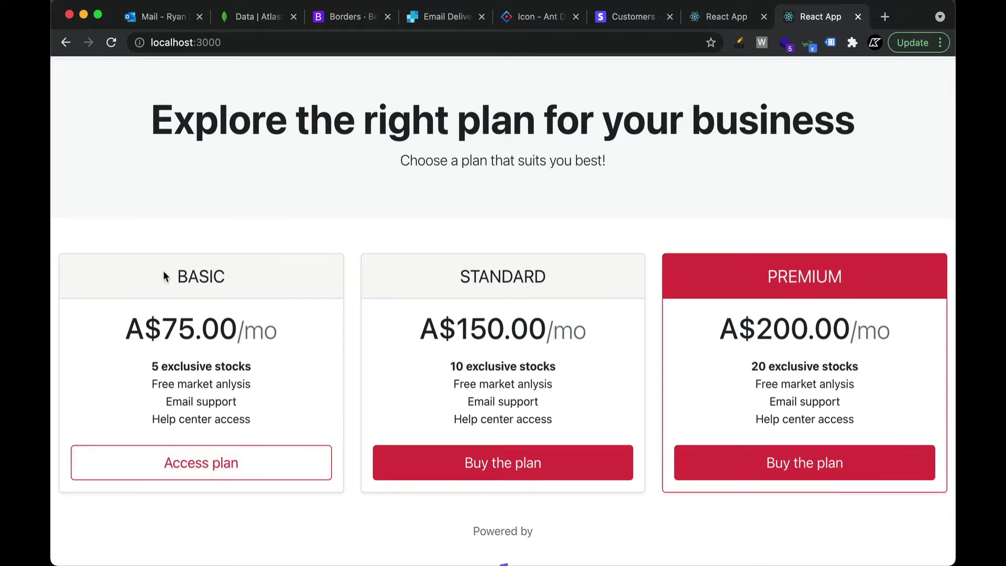
# Copy the BASIC stocks page URL and load it in a new private window
pyautogui.click(242, 474)
pyautogui.moveTo(361, 189); pyautogui.dragTo(703, 195)
pyautogui.click(702, 195)
pyautogui.click(277, 47)
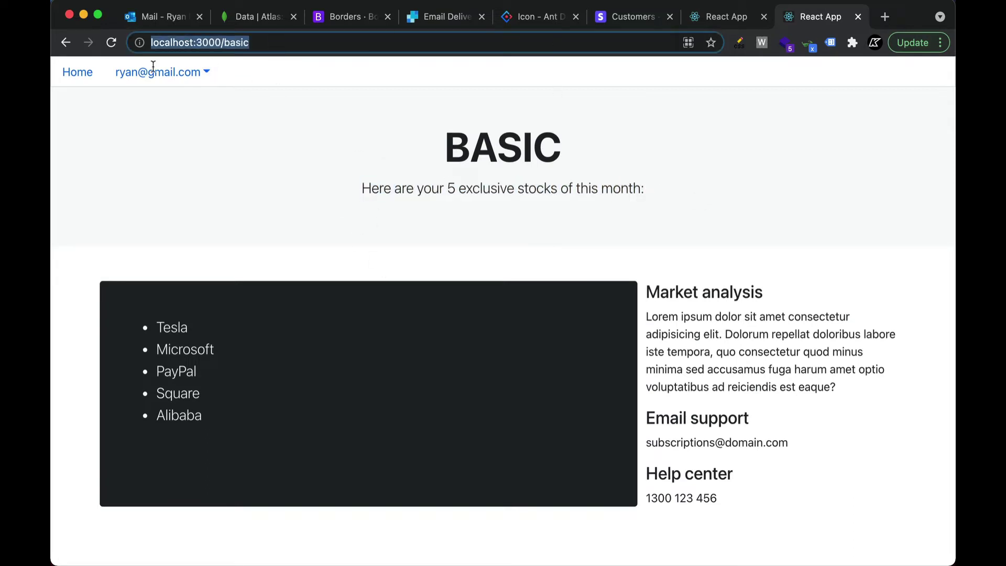
pyautogui.press('super+c')
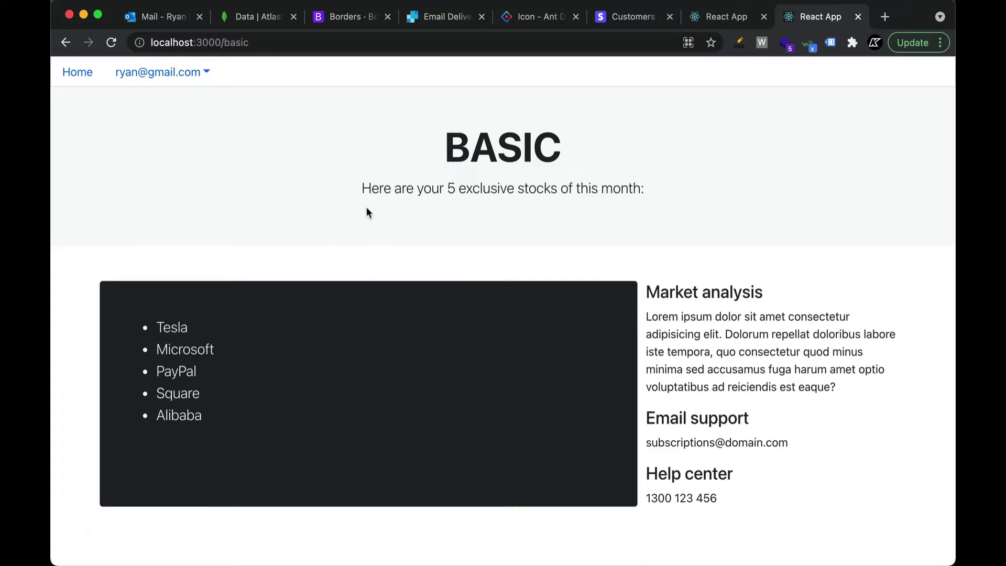
pyautogui.press('super+shift+n')
pyautogui.press('super+v')
pyautogui.press('Return')
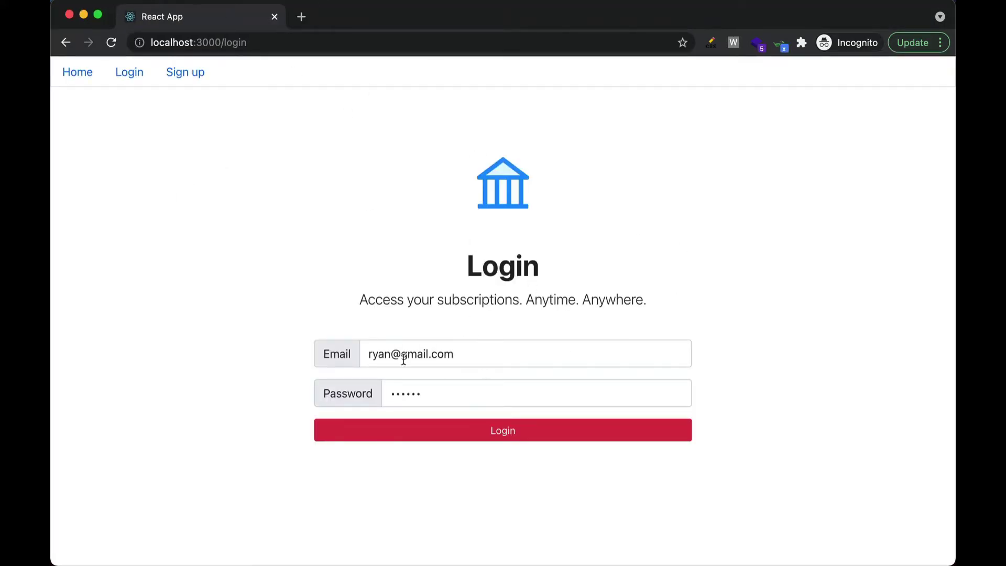
# In the private window, register a second account with '1' added to the prefilled details
pyautogui.click(185, 73)
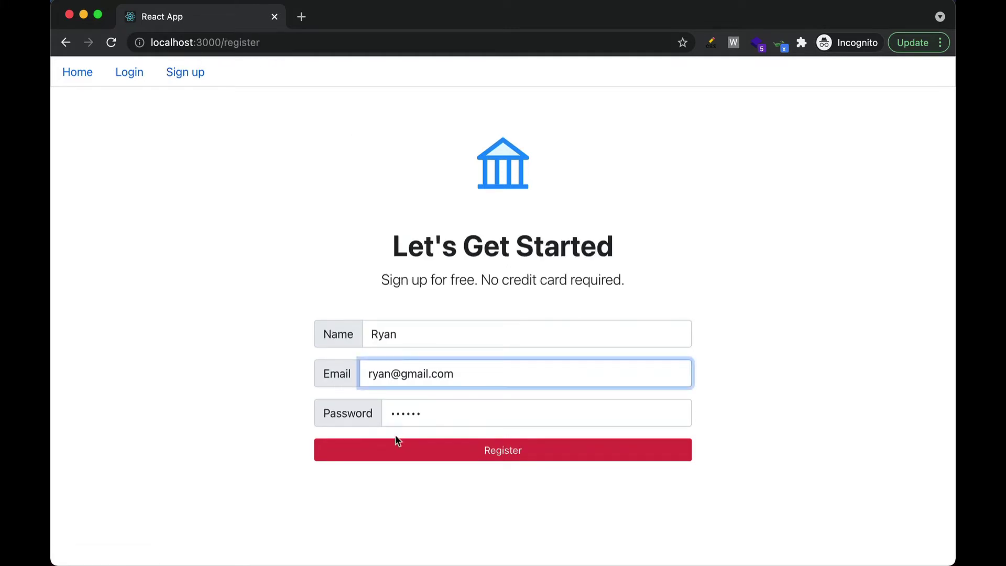
pyautogui.write('1')
pyautogui.click(402, 334)
pyautogui.write('1')
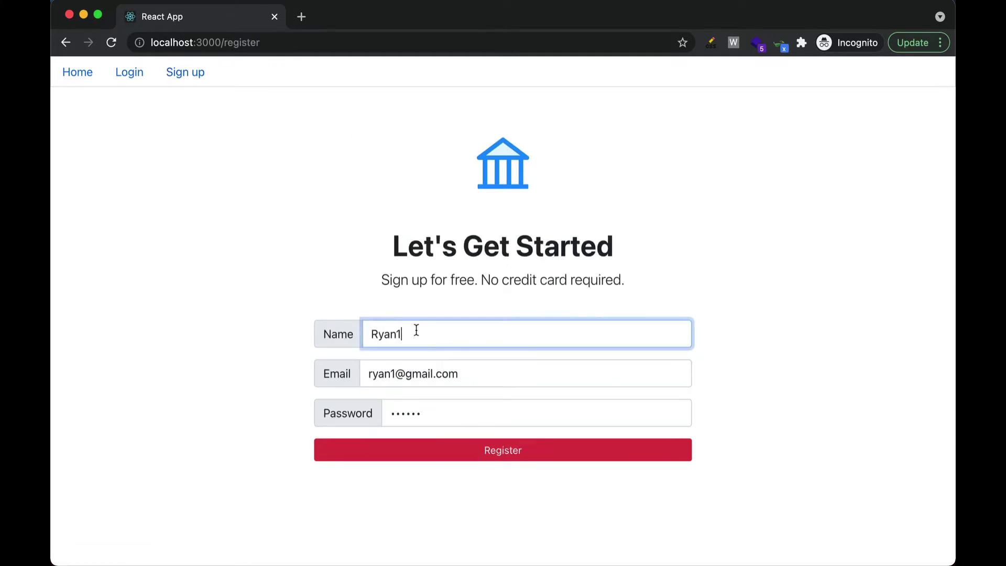
pyautogui.click(480, 451)
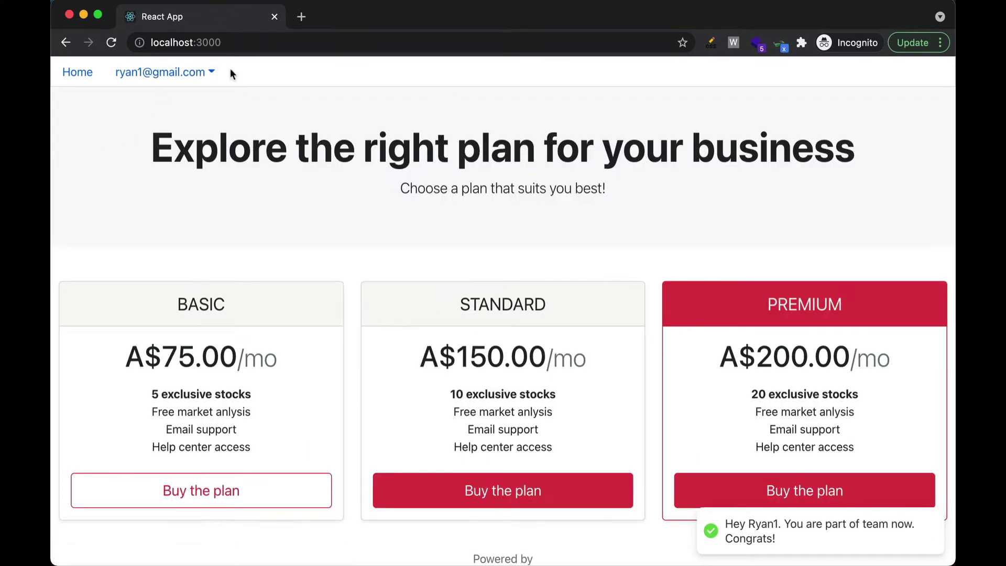
# Paste the BASIC page address into the private window and load it
pyautogui.click(248, 43)
pyautogui.press('super+v')
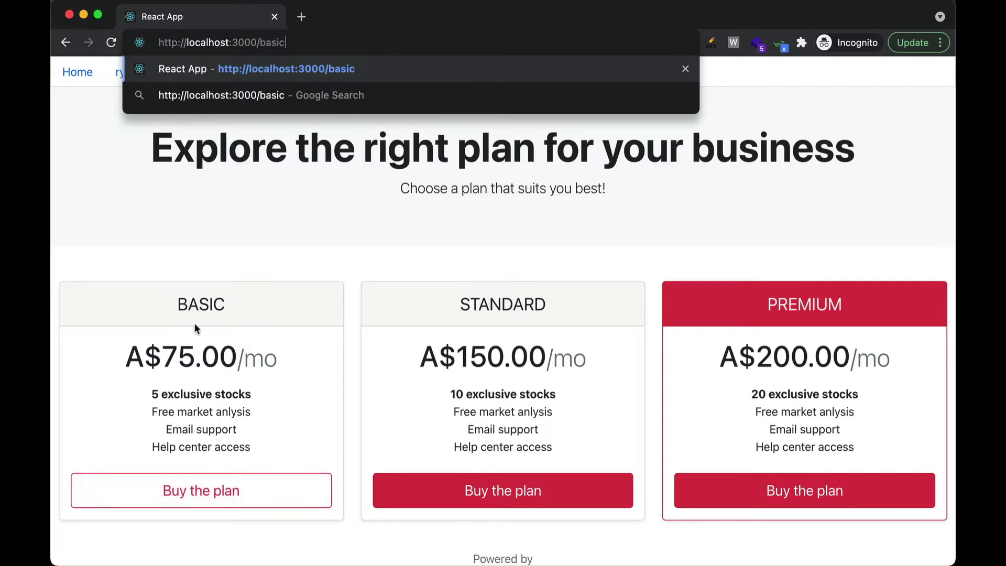
pyautogui.press('Return')
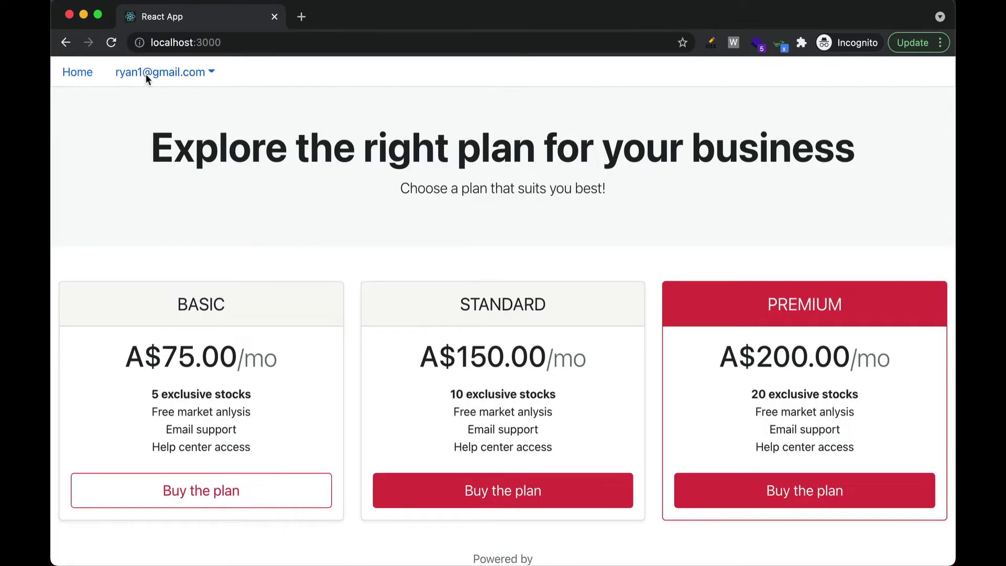
pyautogui.click(278, 43)
pyautogui.click(278, 43)
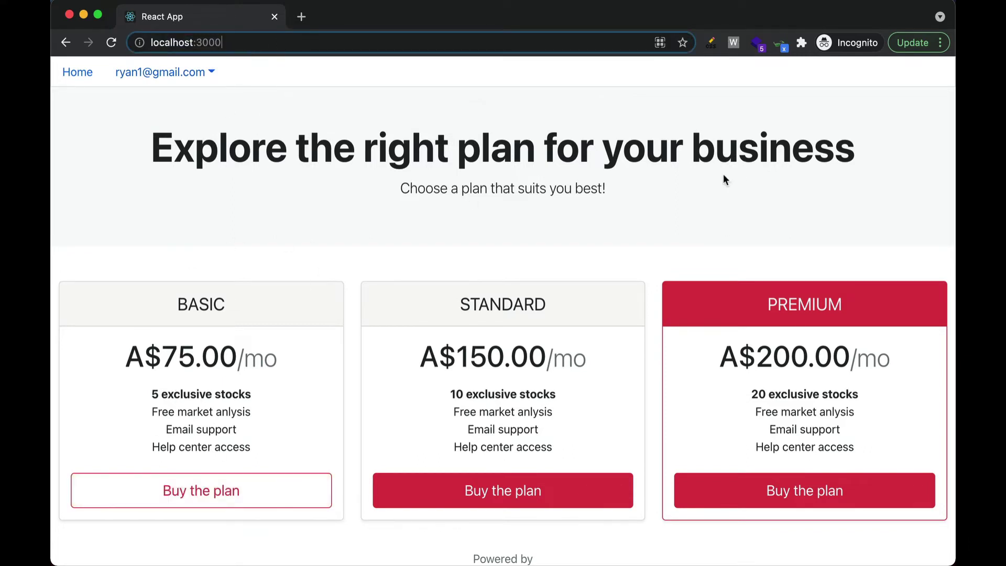
# Log out of the test account and close the incognito window
pyautogui.click(204, 72)
pyautogui.click(165, 154)
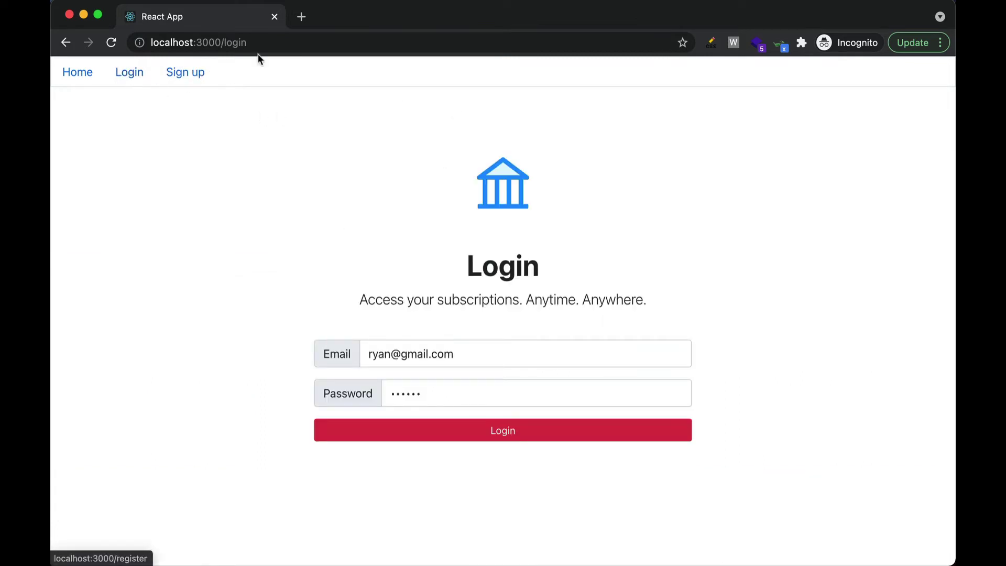
pyautogui.click(69, 15)
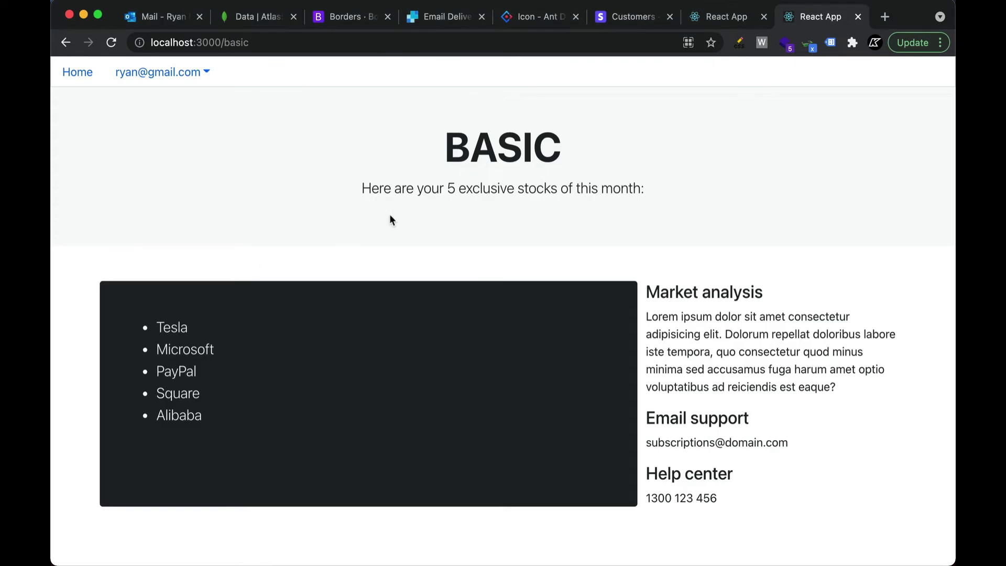
# Go to the Account page showing BASIC A$75.00 and open Manage Subscription
pyautogui.click(194, 73)
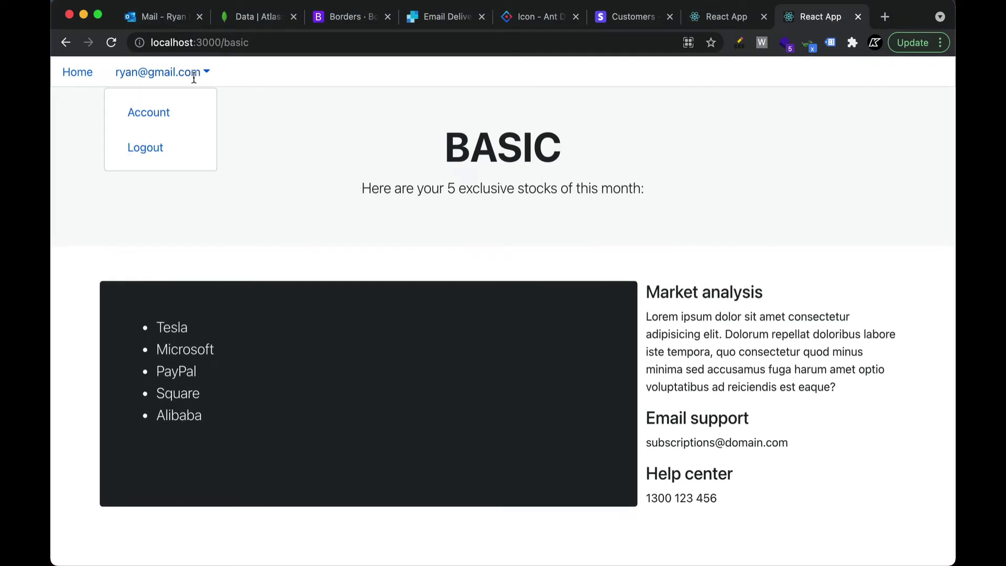
pyautogui.click(193, 110)
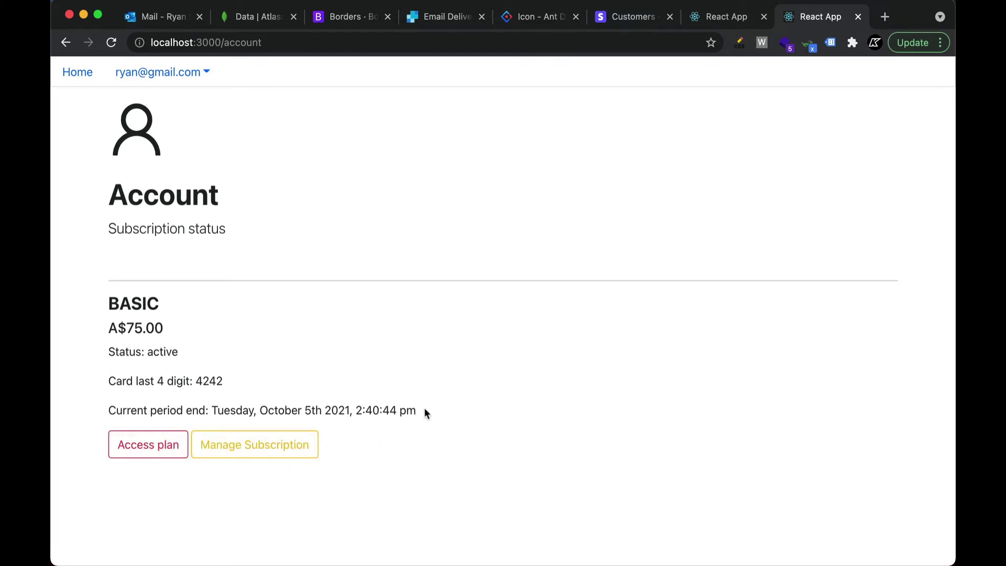
pyautogui.moveTo(423, 406); pyautogui.dragTo(55, 342)
pyautogui.click(390, 347)
pyautogui.click(296, 449)
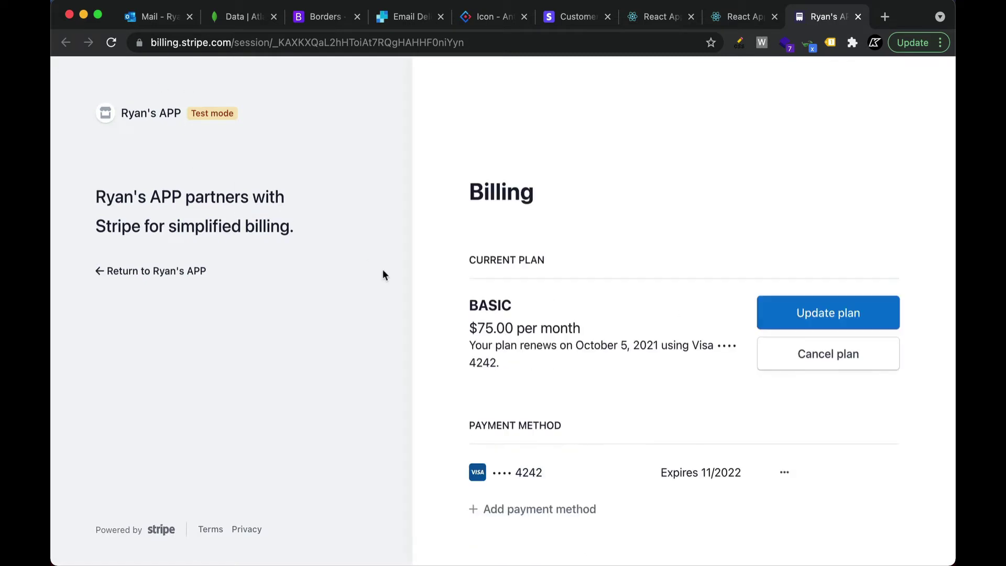
# Review the Stripe billing page and open Cancel plan for the BASIC subscription
pyautogui.scroll(-1, 626, 241)
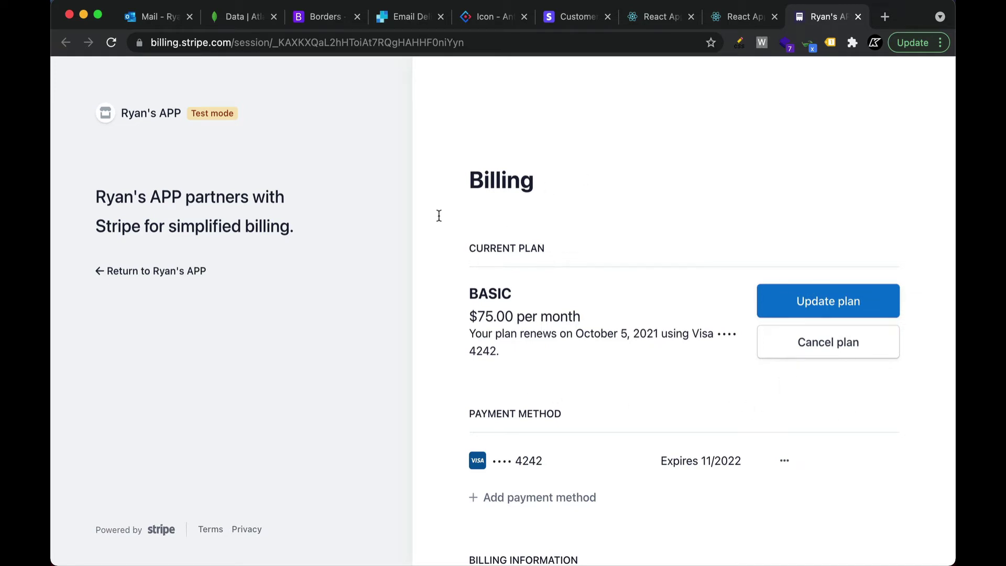
pyautogui.scroll(-3, 579, 292)
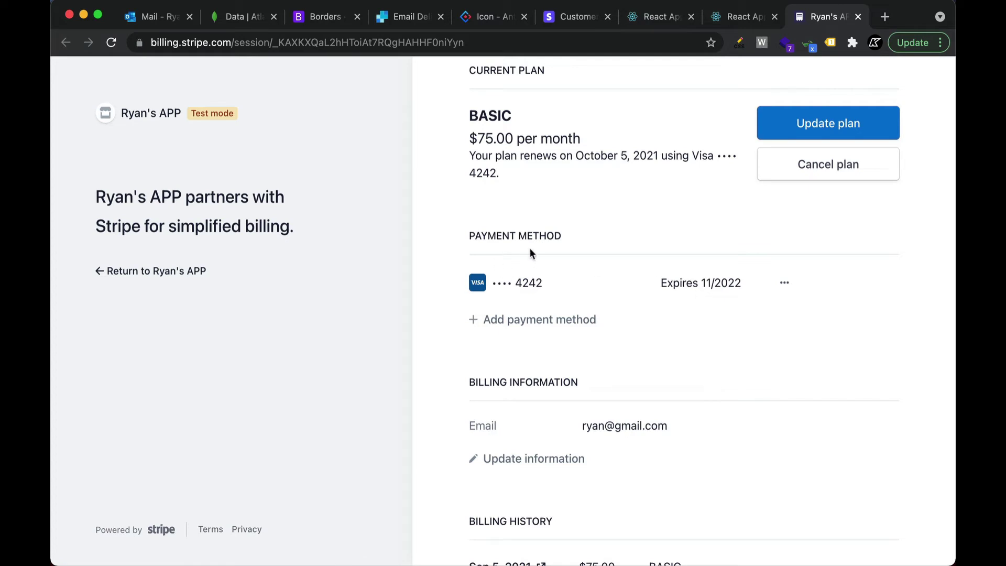
pyautogui.scroll(-2, 708, 356)
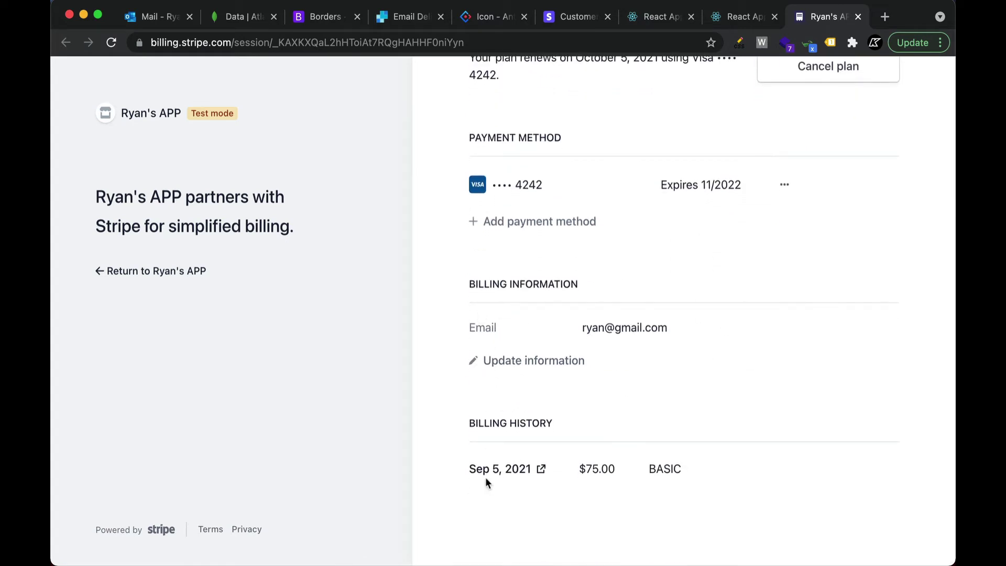
pyautogui.scroll(6, 754, 398)
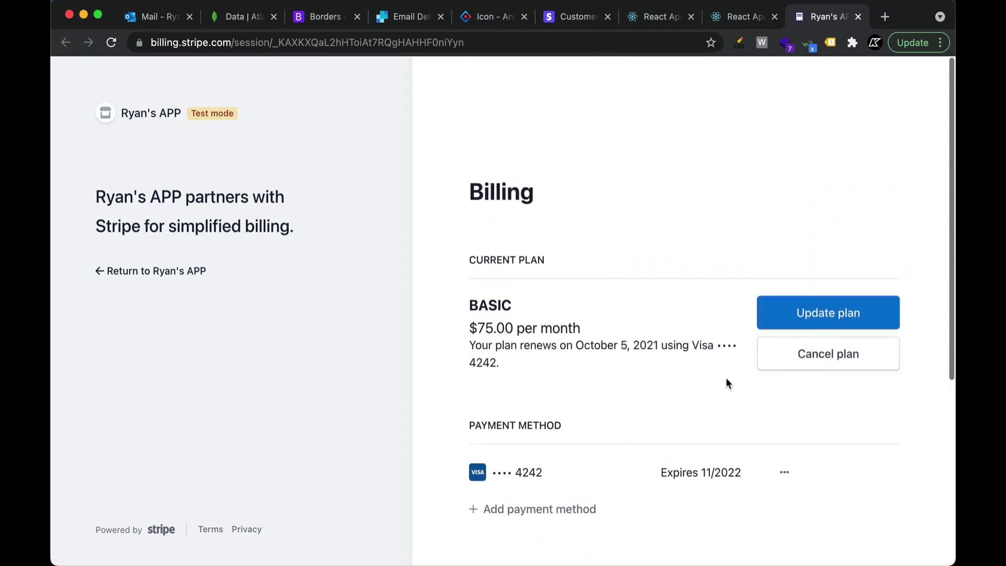
pyautogui.scroll(-1, 719, 446)
pyautogui.click(843, 313)
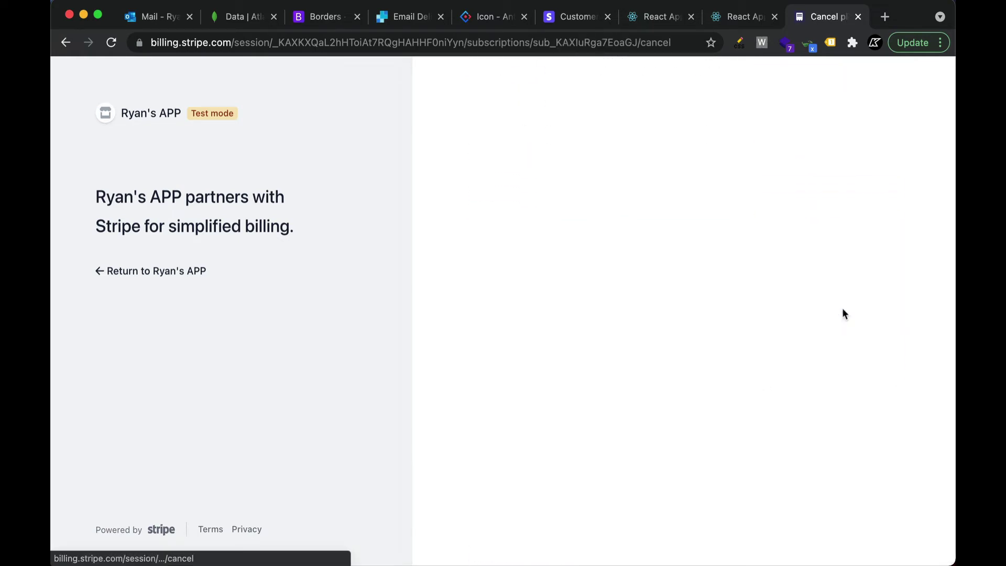
pyautogui.scroll(-3, 841, 307)
# Pause the BASIC plan to resume automatically in 1 month, then return to the app
pyautogui.moveTo(695, 222); pyautogui.dragTo(485, 223)
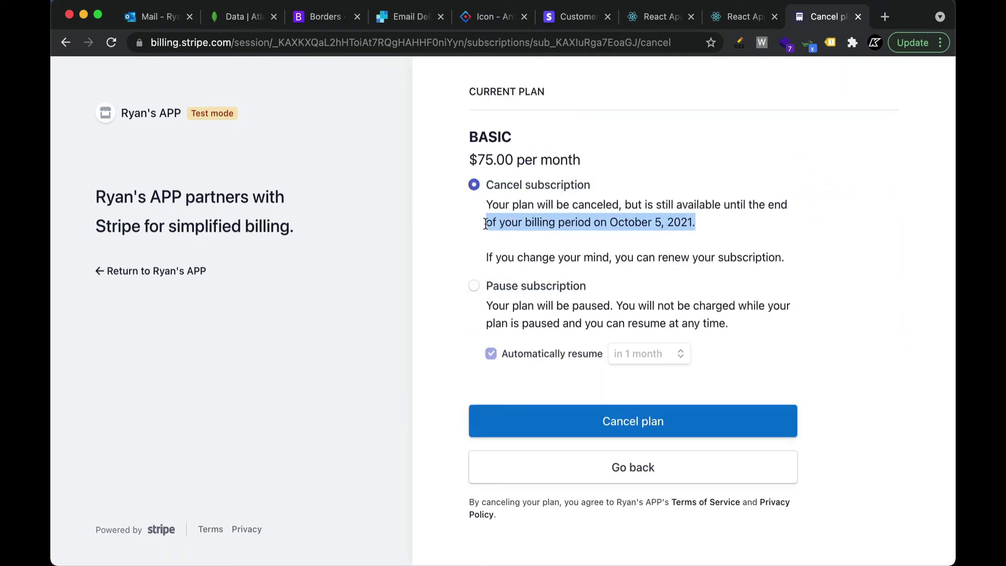
pyautogui.click(666, 230)
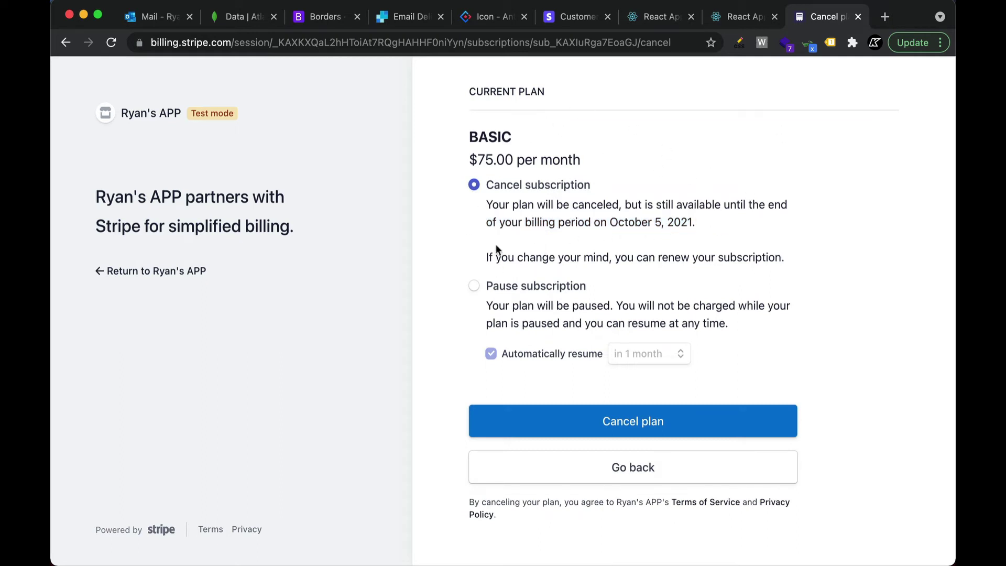
pyautogui.click(468, 289)
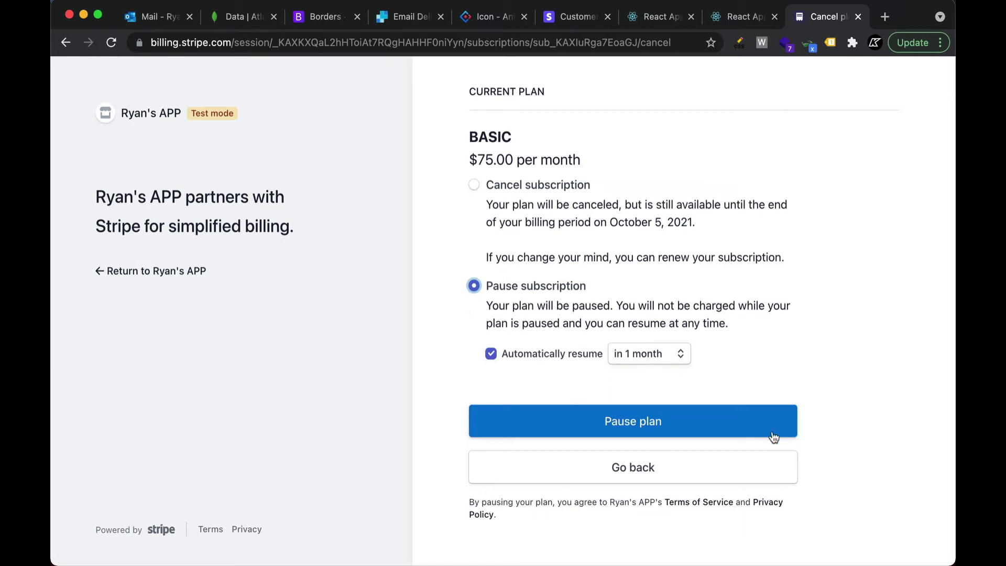
pyautogui.click(703, 422)
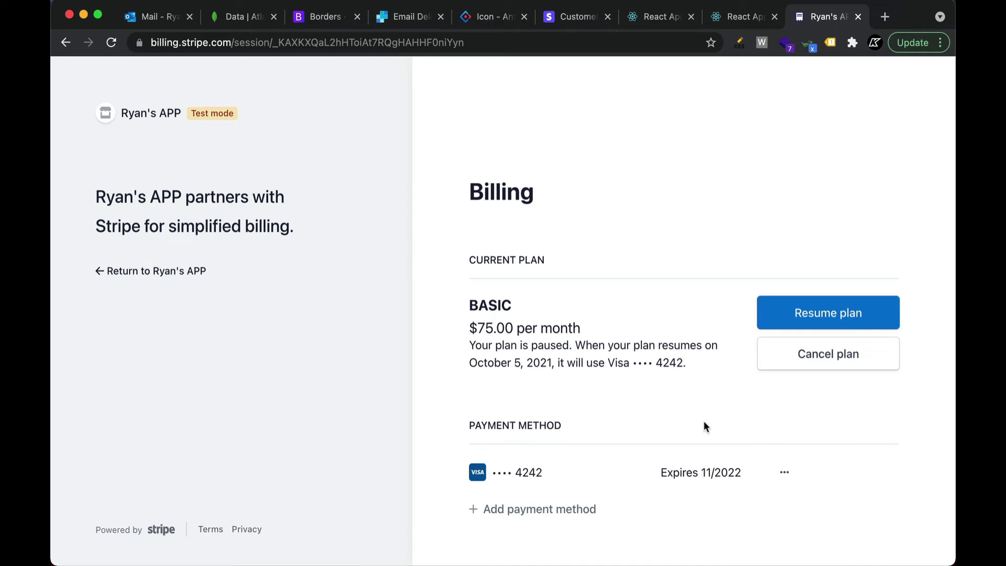
pyautogui.click(101, 271)
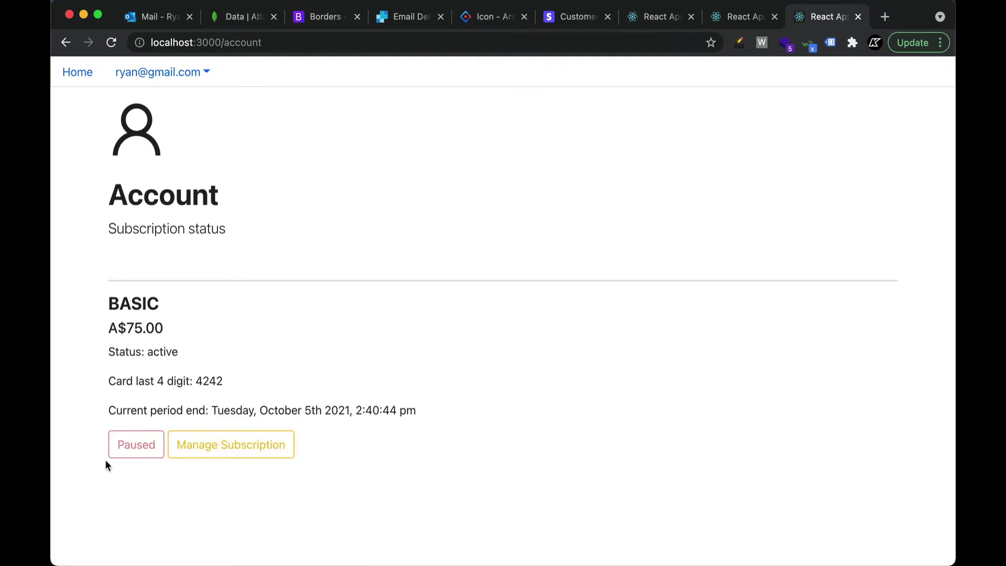
# Try the basic page URL, reload the account page, and reopen Manage Subscription in Stripe
pyautogui.doubleClick(249, 42)
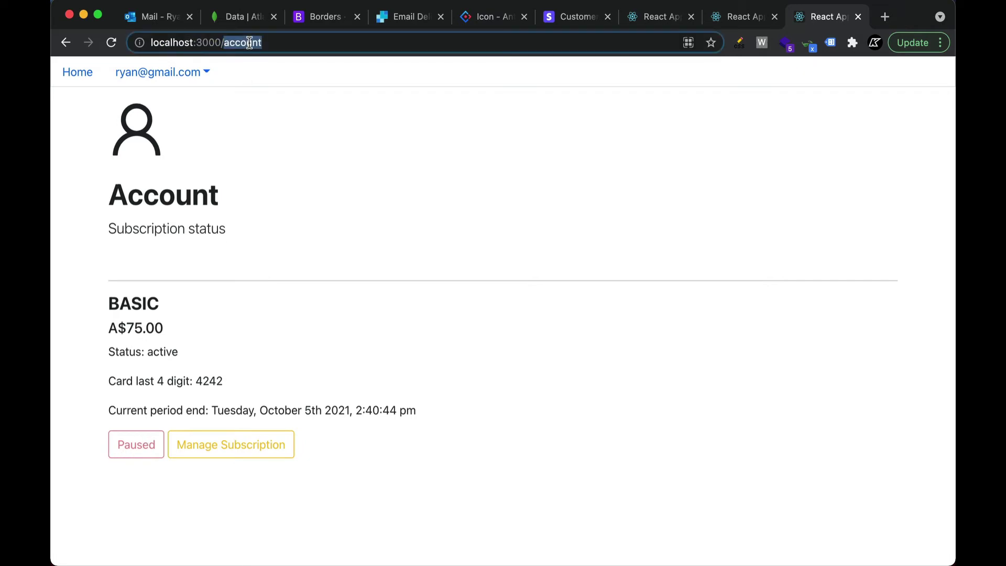
pyautogui.write('basi')
pyautogui.press('Return')
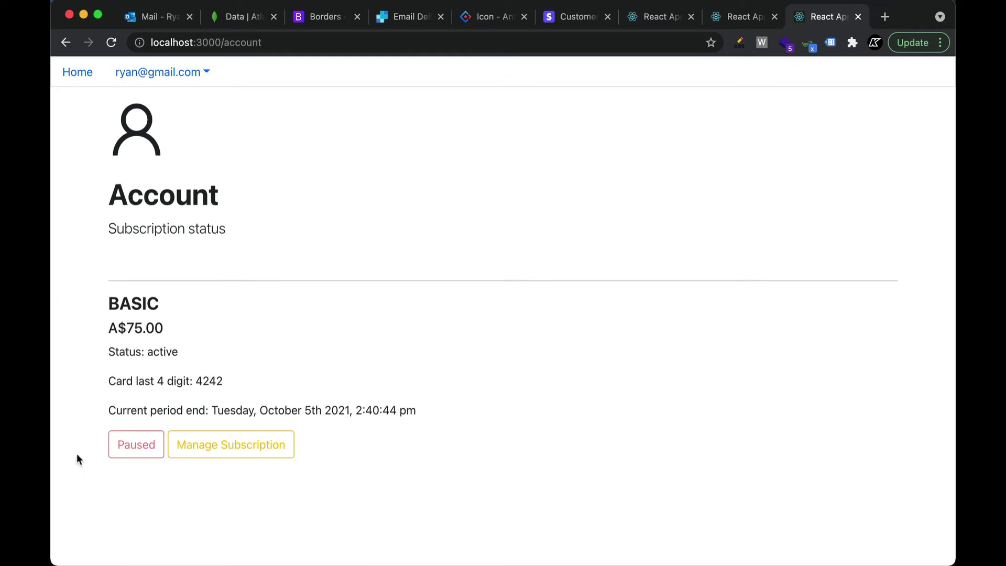
pyautogui.click(81, 74)
pyautogui.click(251, 455)
pyautogui.click(237, 444)
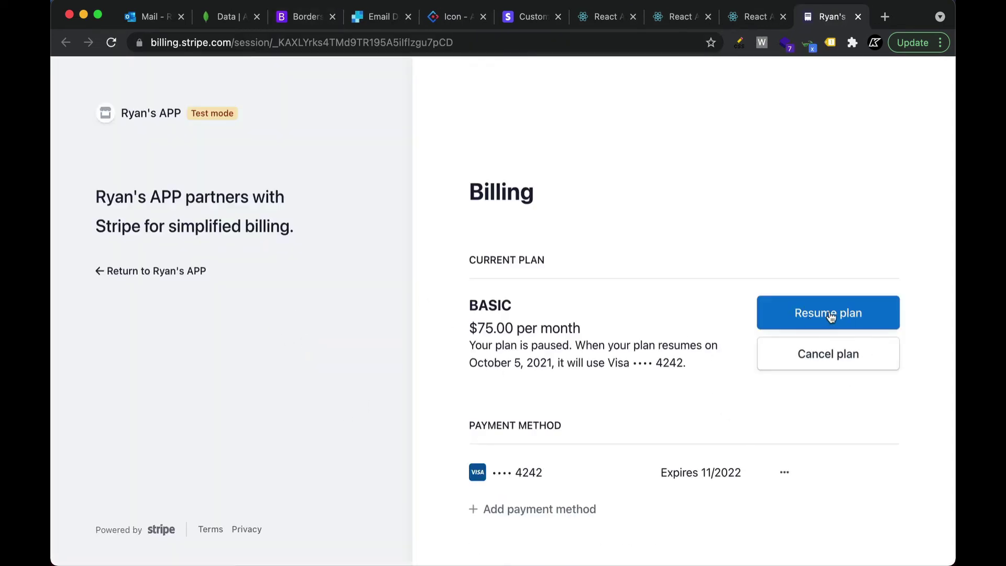
# Resume the paused BASIC plan, view the Update plan options, then return to the app
pyautogui.click(818, 314)
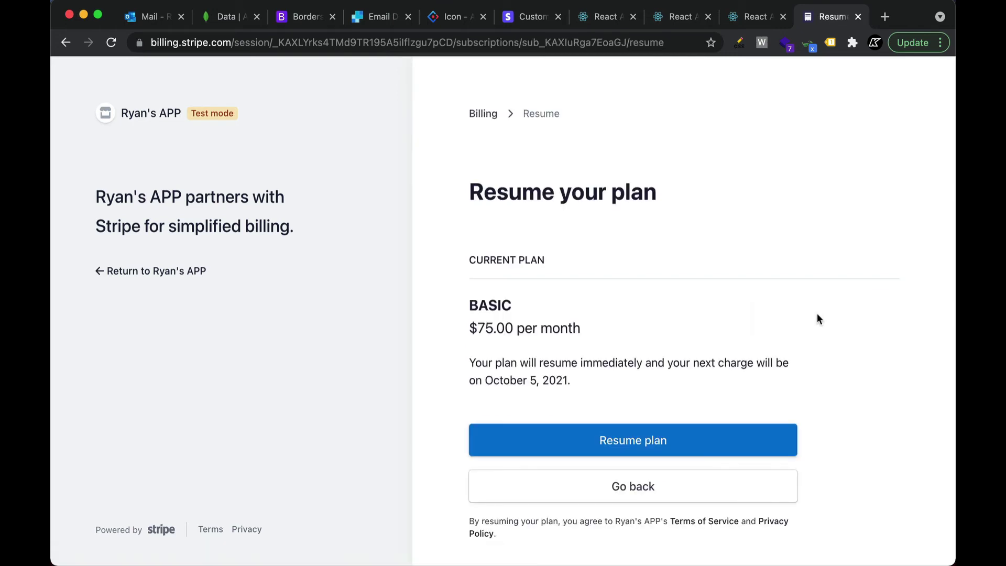
pyautogui.scroll(-2, 775, 361)
pyautogui.click(718, 359)
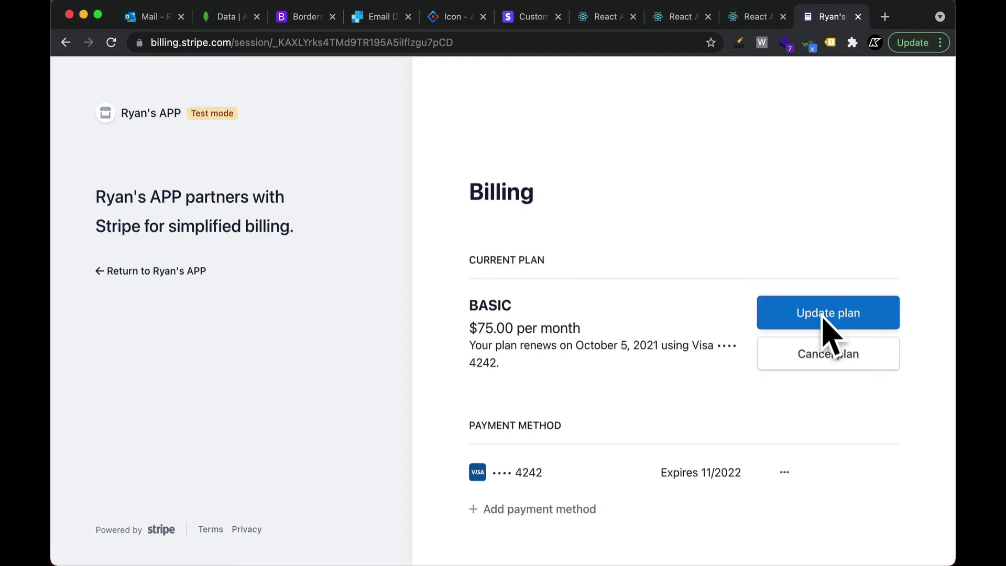
pyautogui.click(823, 314)
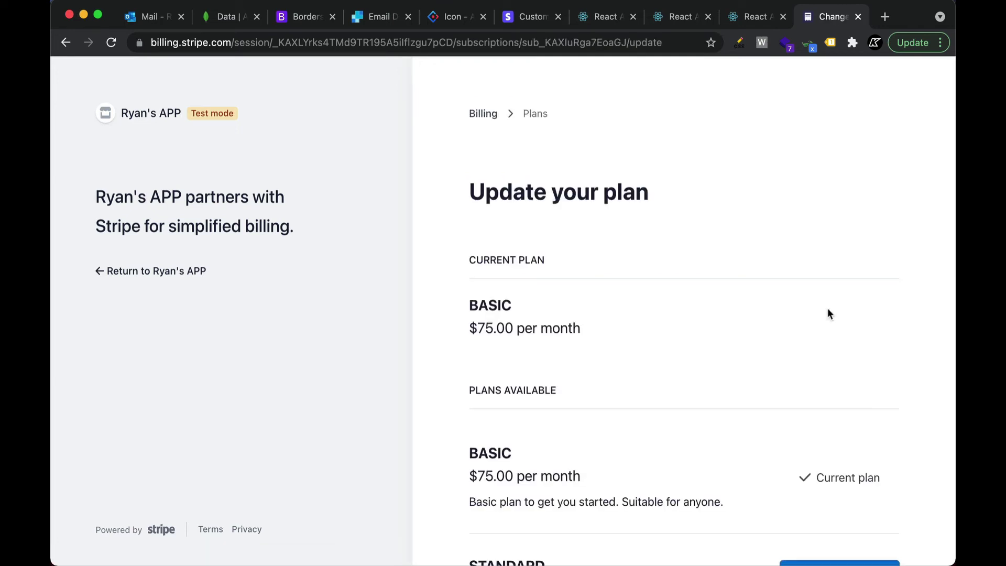
pyautogui.click(100, 272)
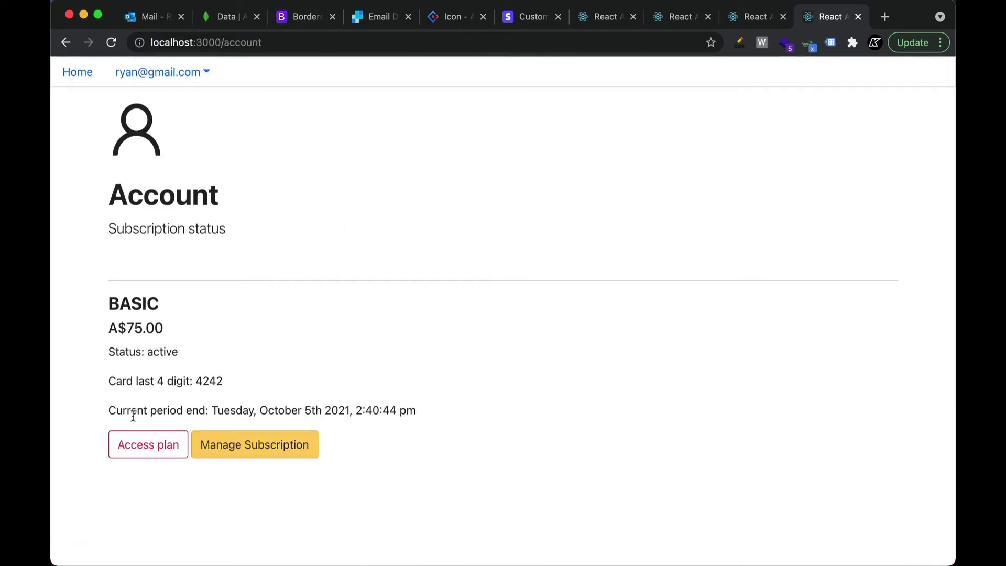
# View the resumed BASIC plan's five exclusive stocks, then reopen Manage Subscription from the Account page
pyautogui.click(146, 445)
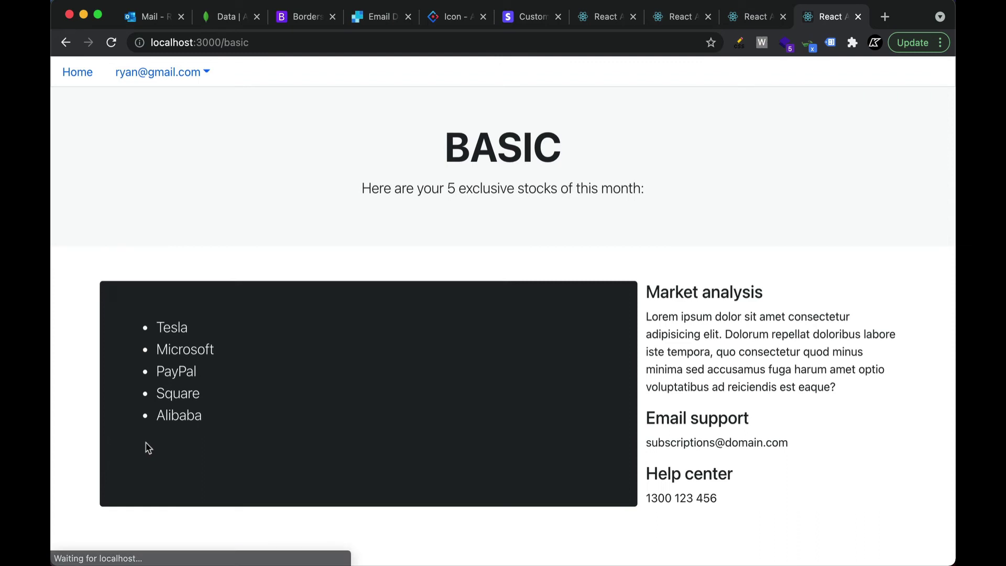
pyautogui.click(199, 78)
pyautogui.click(144, 117)
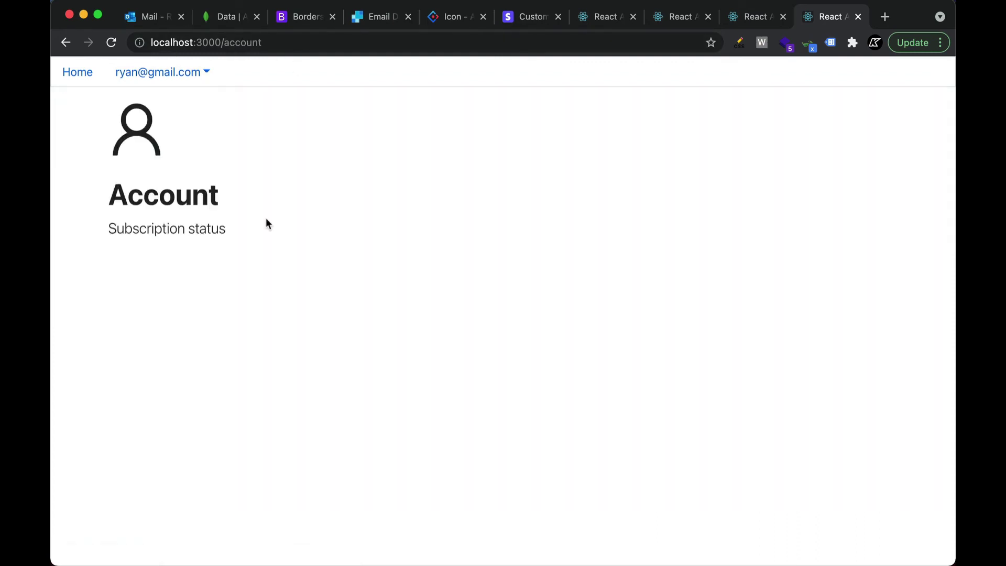
pyautogui.click(259, 456)
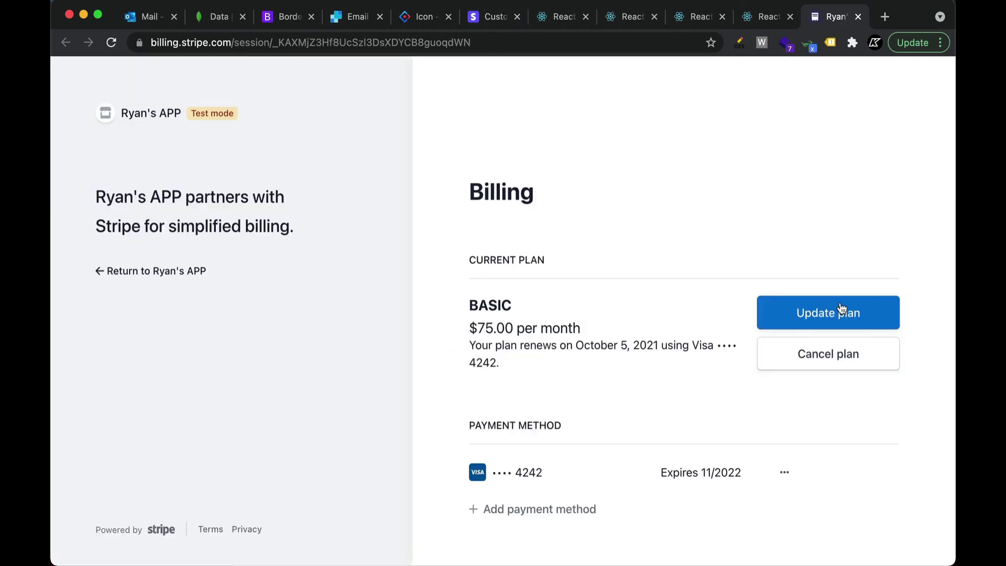
# Open Update plan and choose the PREMIUM plan at $200.00 per month
pyautogui.scroll(-3, 803, 328)
pyautogui.click(848, 224)
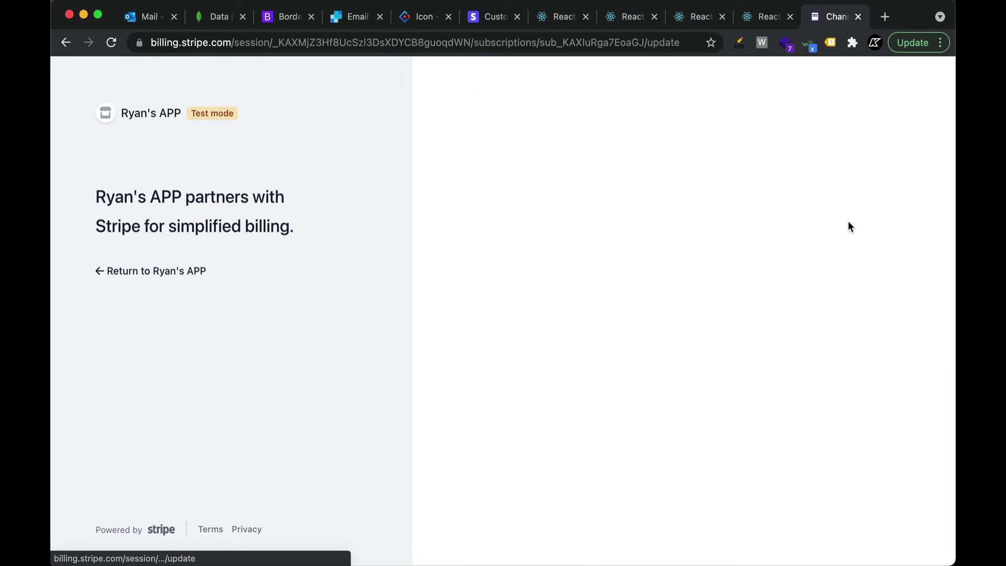
pyautogui.scroll(-5, 593, 297)
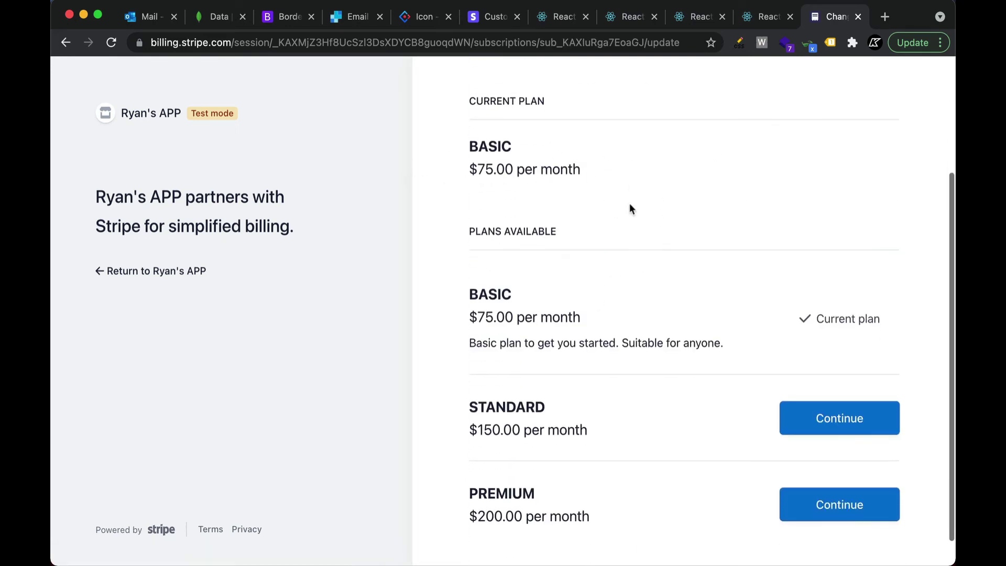
pyautogui.scroll(-1, 624, 273)
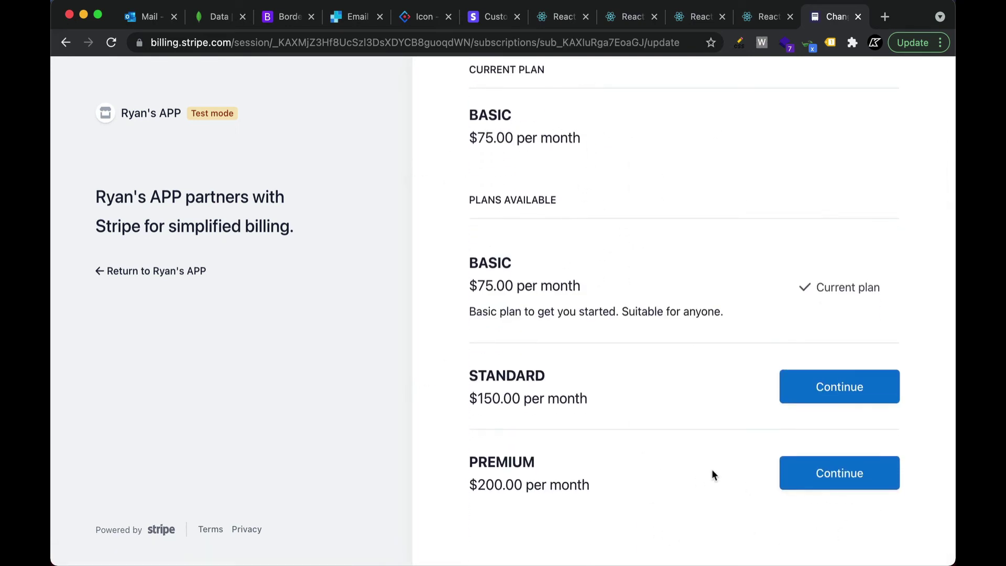
pyautogui.click(852, 474)
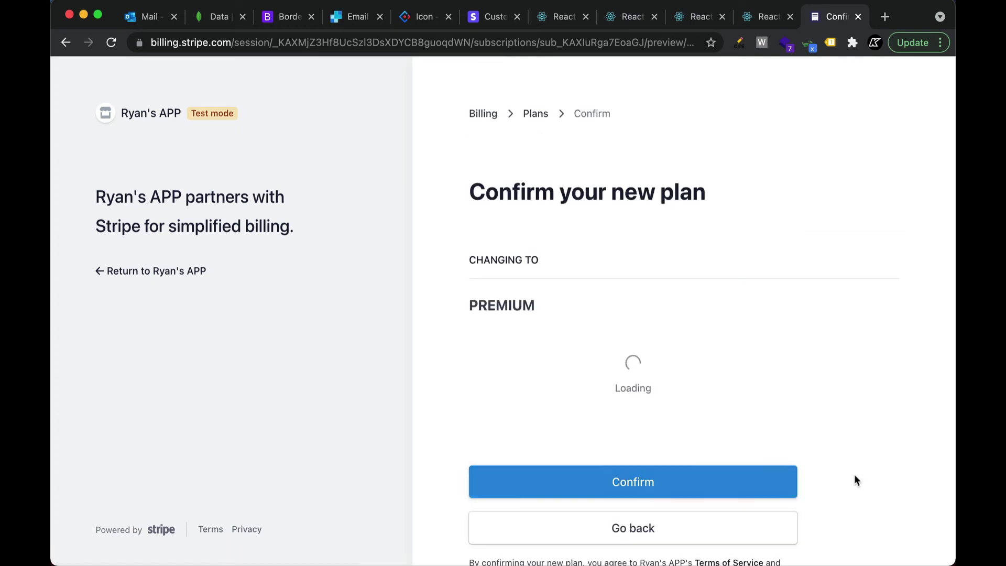
# Review the amount due today, confirm the switch to PREMIUM, and return to the site
pyautogui.scroll(-2, 867, 454)
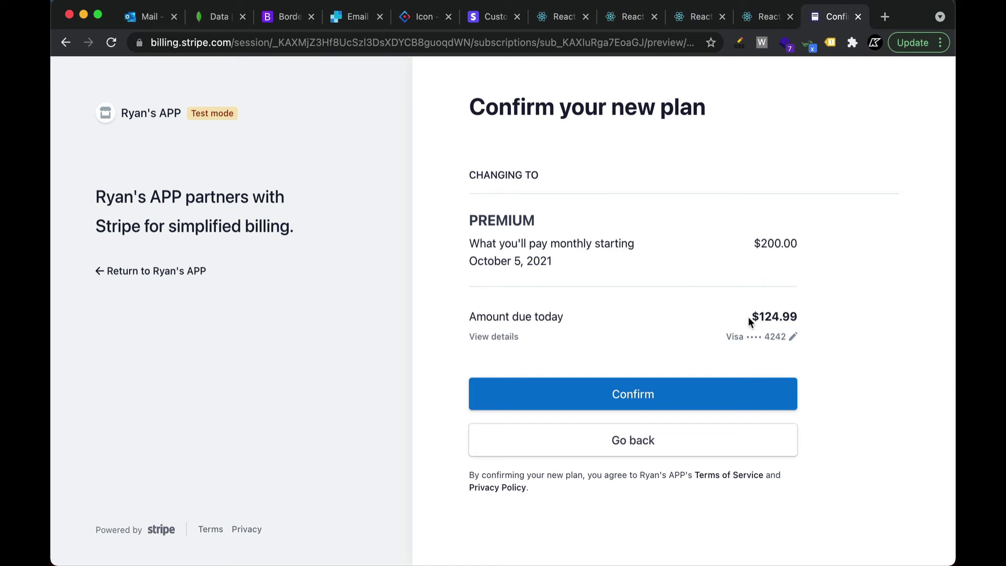
pyautogui.moveTo(754, 316); pyautogui.dragTo(810, 324)
pyautogui.click(821, 315)
pyautogui.click(717, 387)
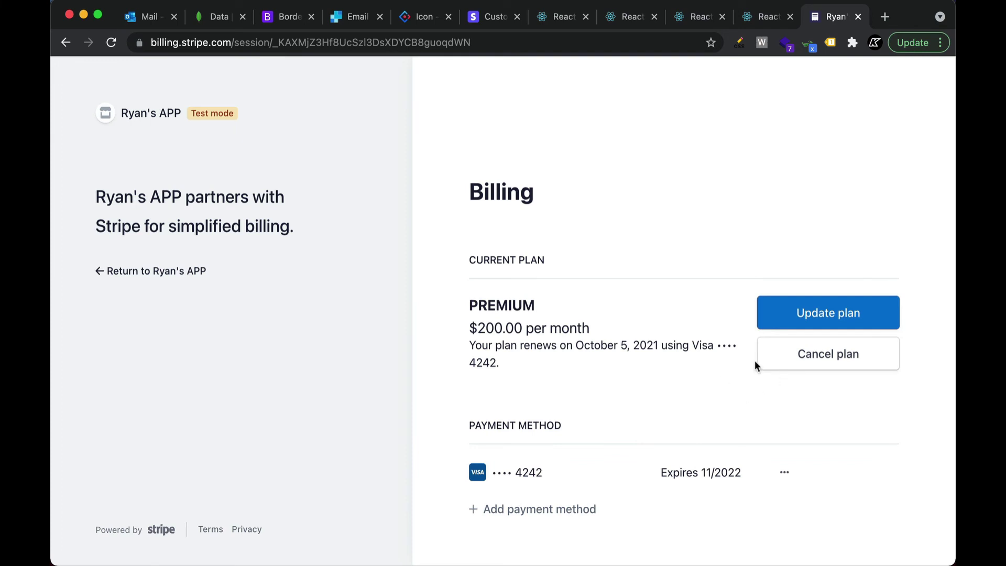
pyautogui.click(97, 272)
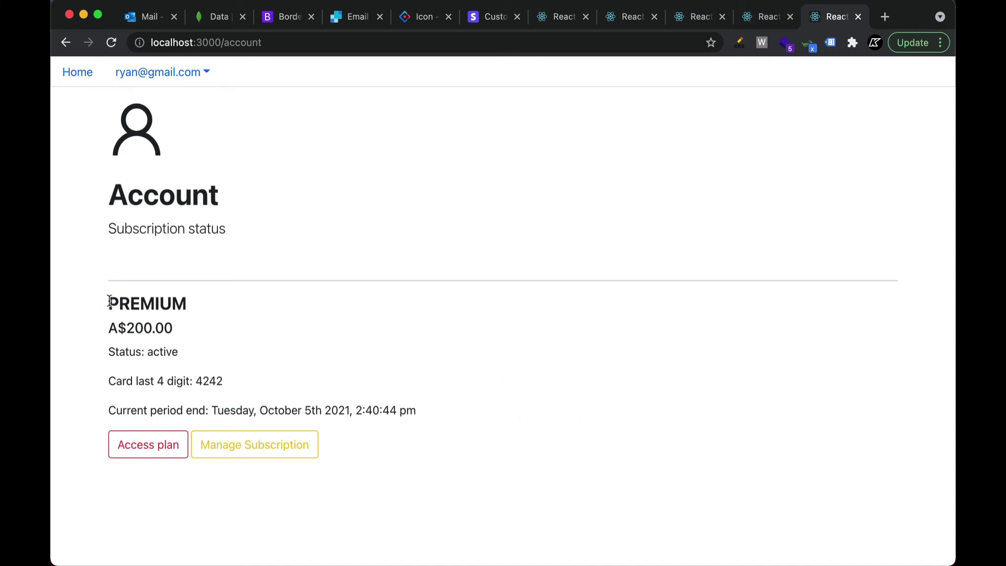
# Check the PREMIUM plan name and browse the unlocked premium exclusive stock list
pyautogui.moveTo(110, 301); pyautogui.dragTo(200, 307)
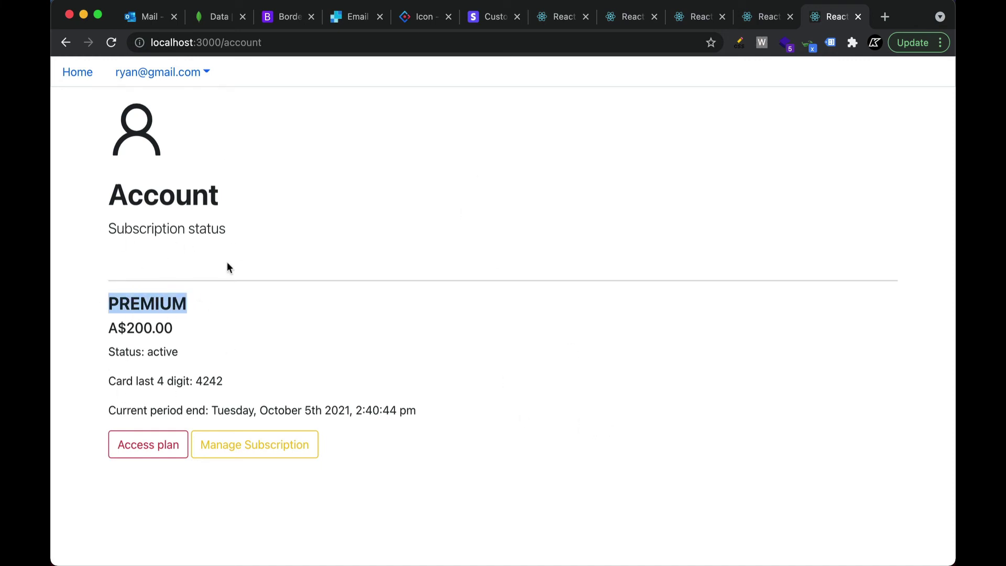
pyautogui.click(153, 449)
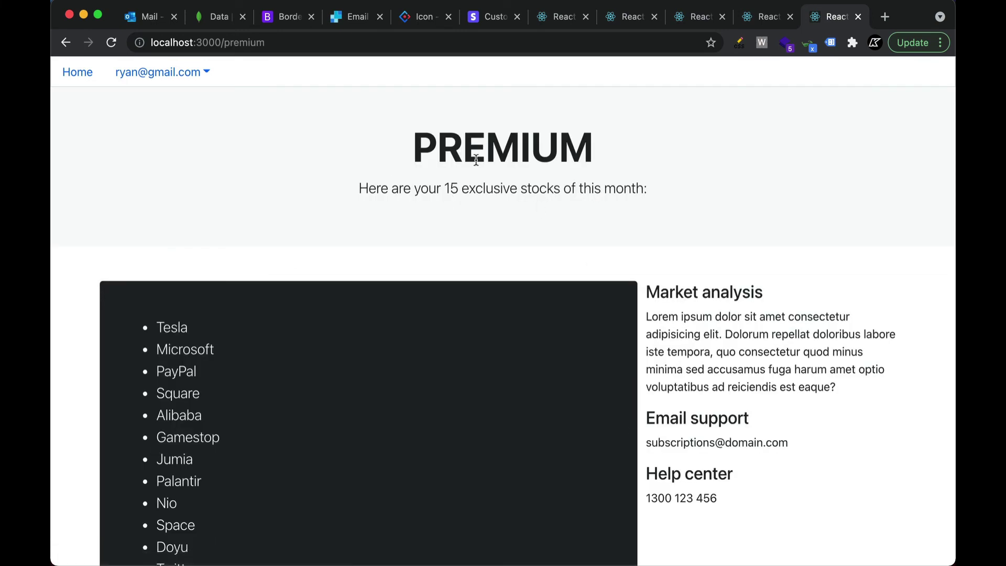
pyautogui.scroll(-5, 591, 321)
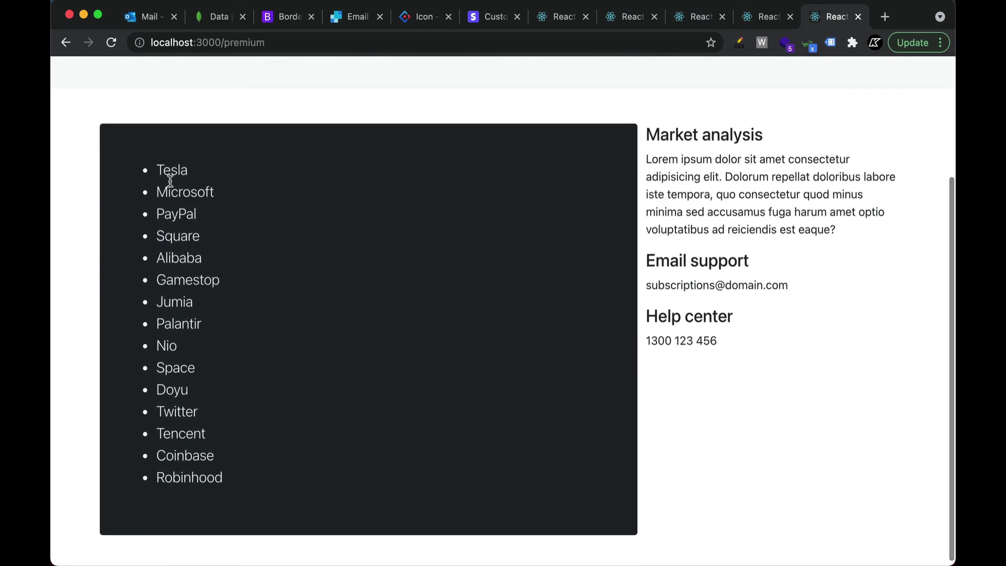
pyautogui.moveTo(155, 169); pyautogui.dragTo(231, 485)
pyautogui.click(241, 478)
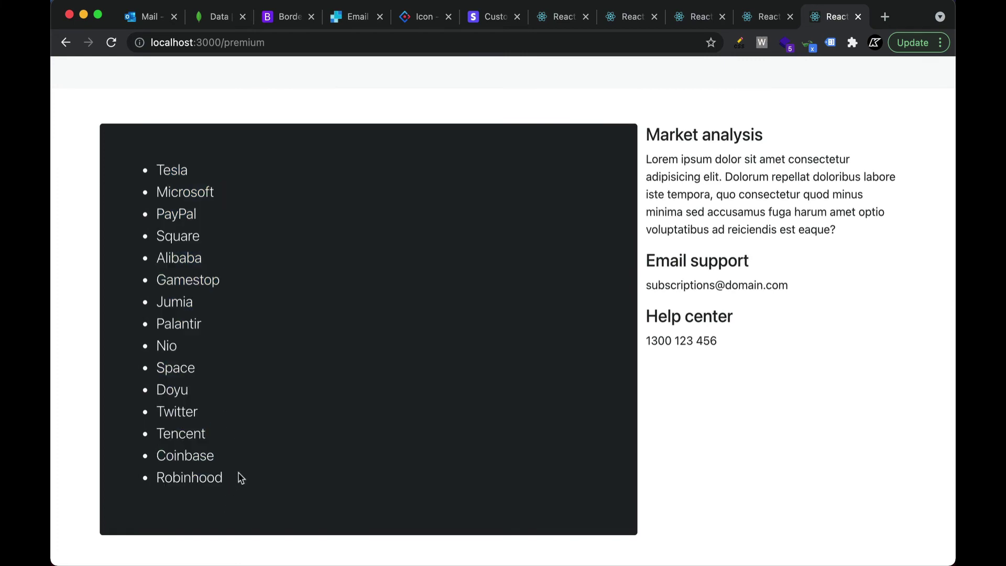
pyautogui.scroll(4, 336, 367)
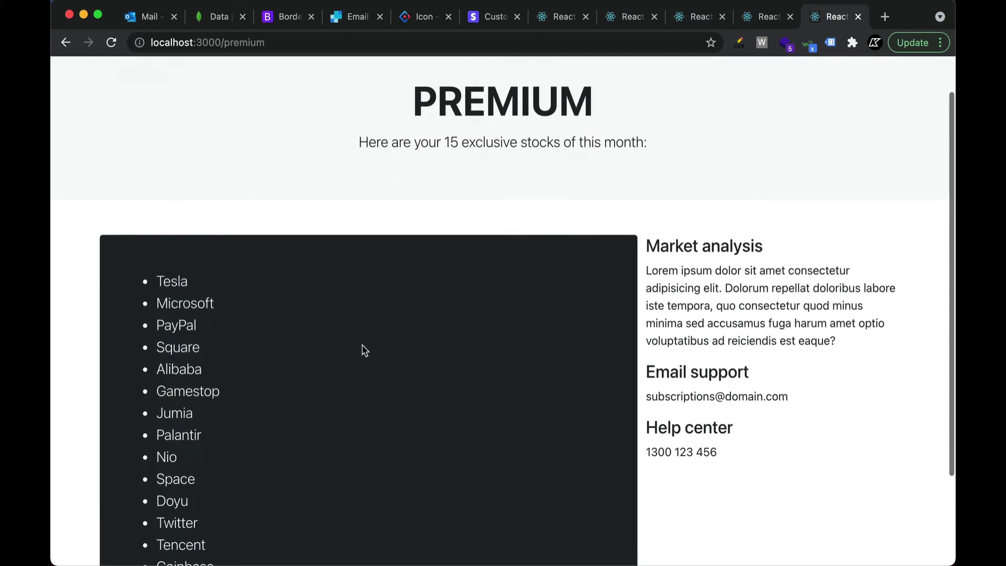
pyautogui.scroll(-3, 361, 346)
pyautogui.scroll(4, 456, 119)
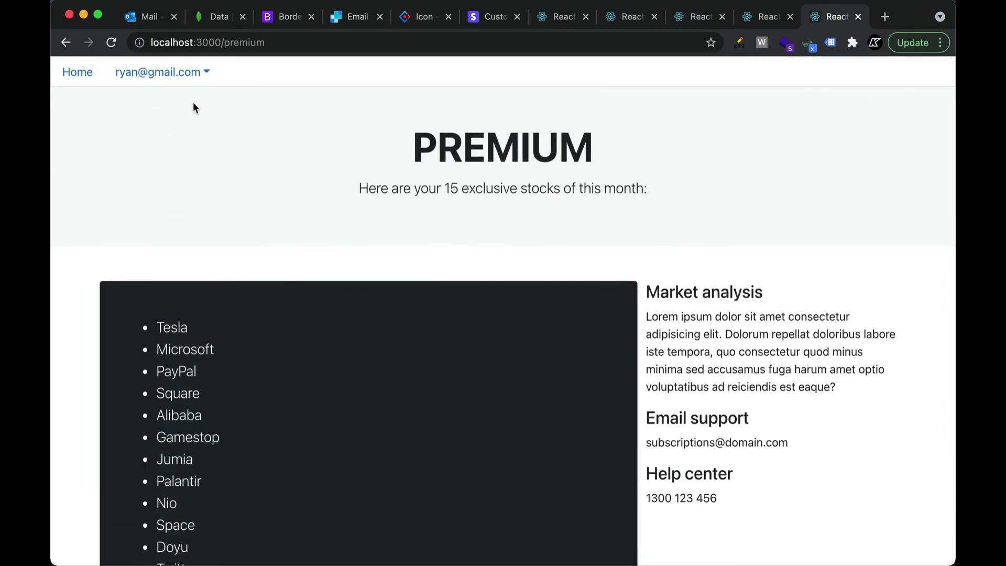
# Choose Account from the account dropdown and open Manage Subscription in Stripe
pyautogui.click(169, 73)
pyautogui.click(157, 109)
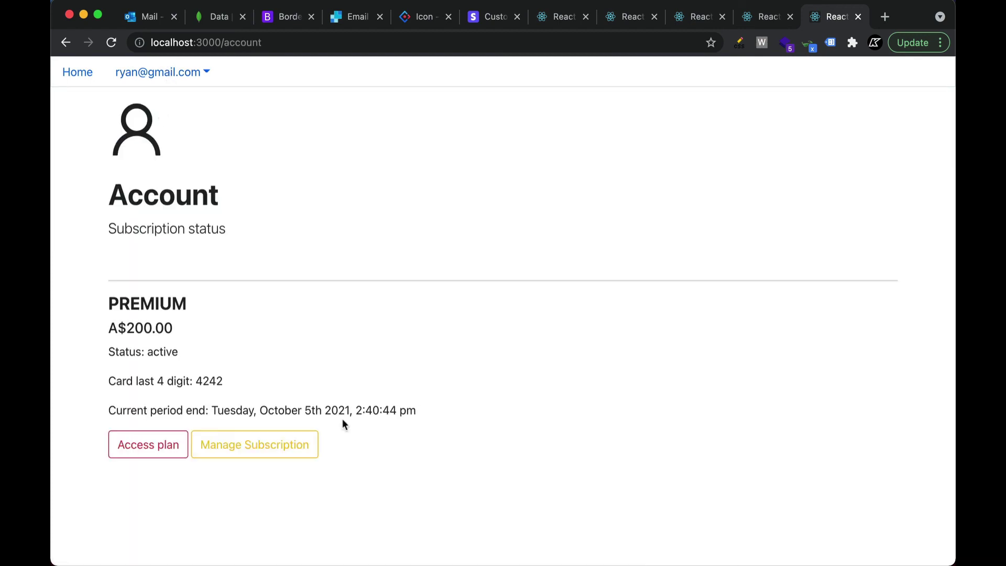
pyautogui.click(240, 456)
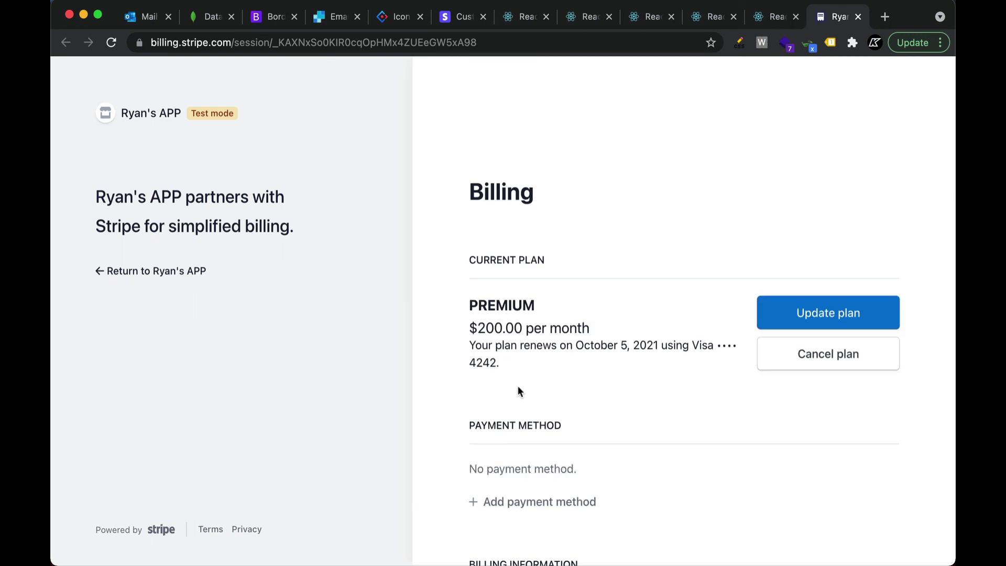
# Start adding a payment method, then go back without adding one
pyautogui.scroll(-5, 540, 366)
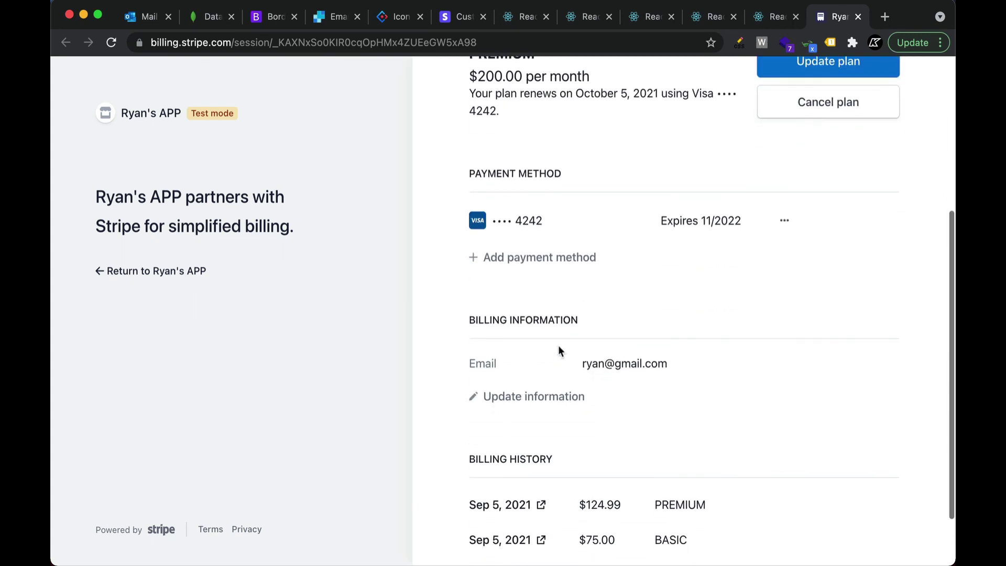
pyautogui.click(499, 258)
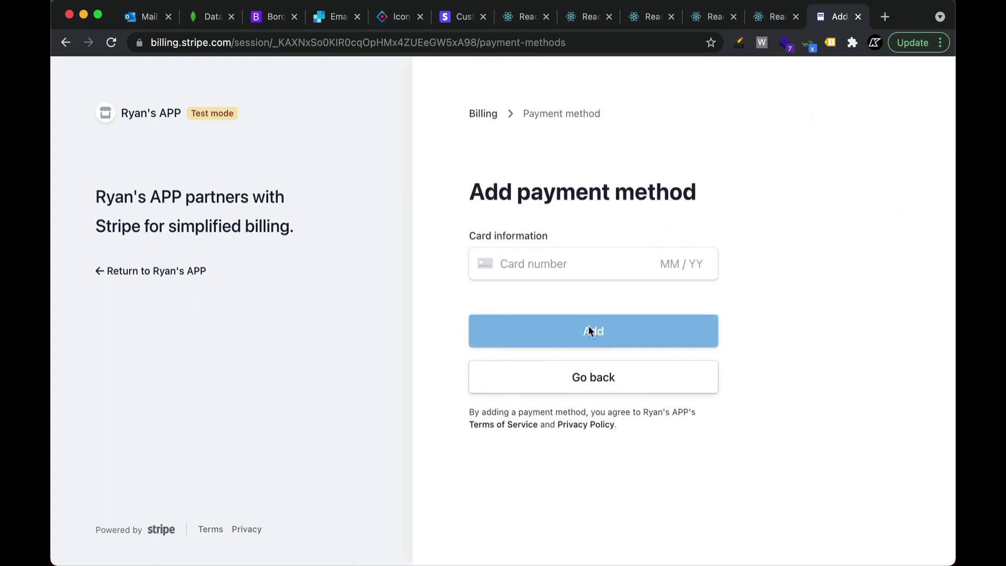
pyautogui.click(623, 378)
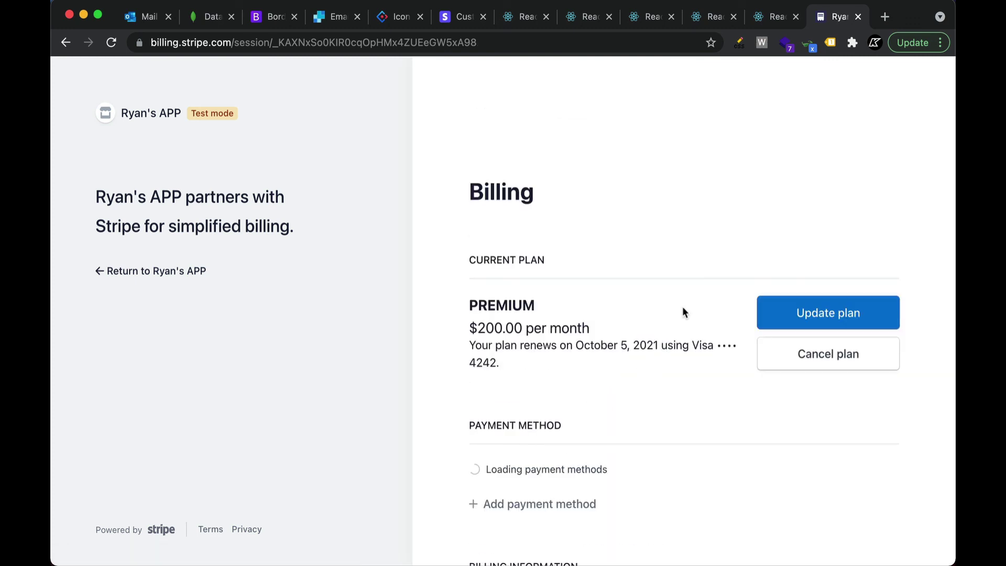
# Check the saved Visa card options and billing information form, then cancel without edits
pyautogui.scroll(-3, 661, 443)
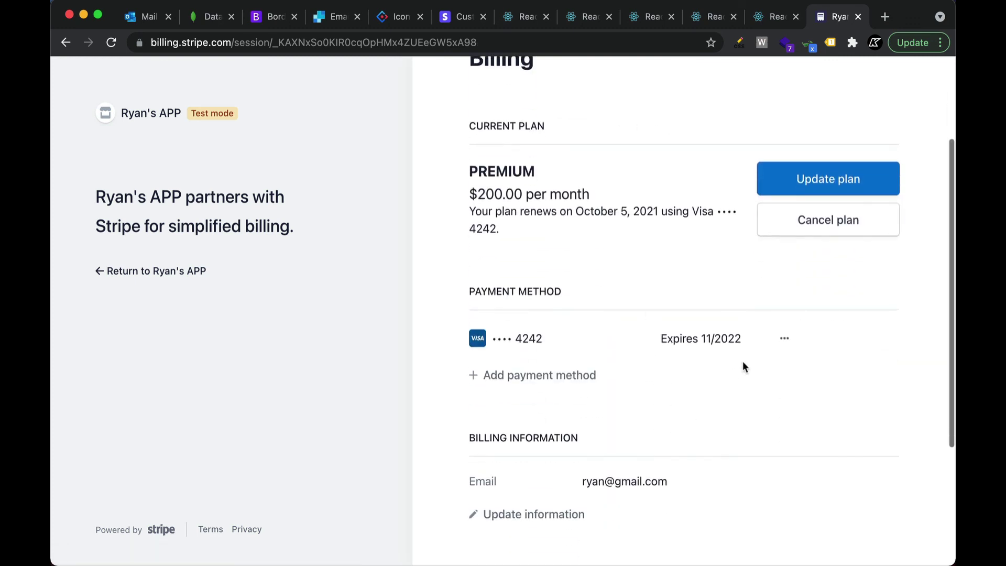
pyautogui.click(783, 339)
pyautogui.scroll(-2, 681, 367)
pyautogui.scroll(-2, 632, 338)
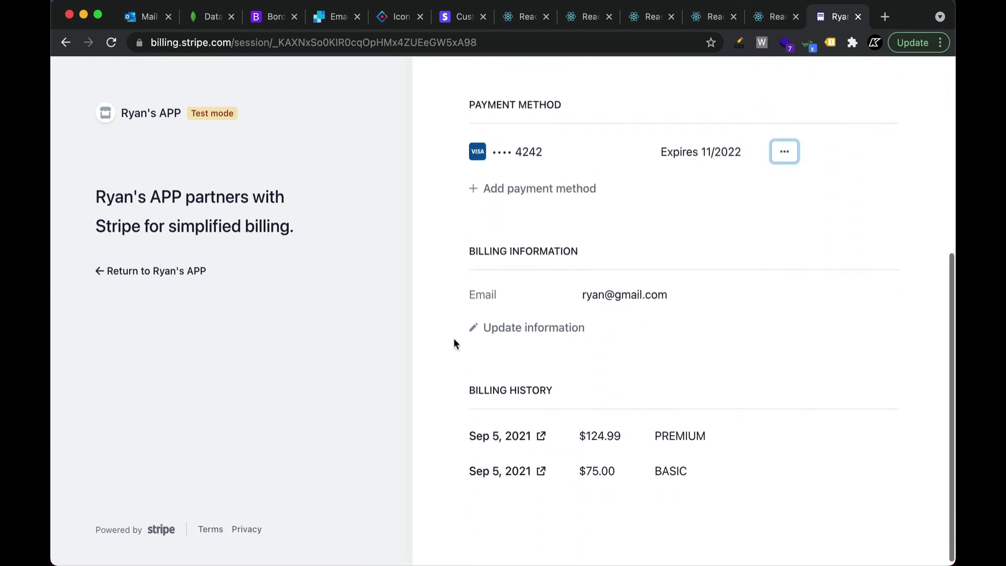
pyautogui.click(471, 328)
pyautogui.scroll(-5, 651, 370)
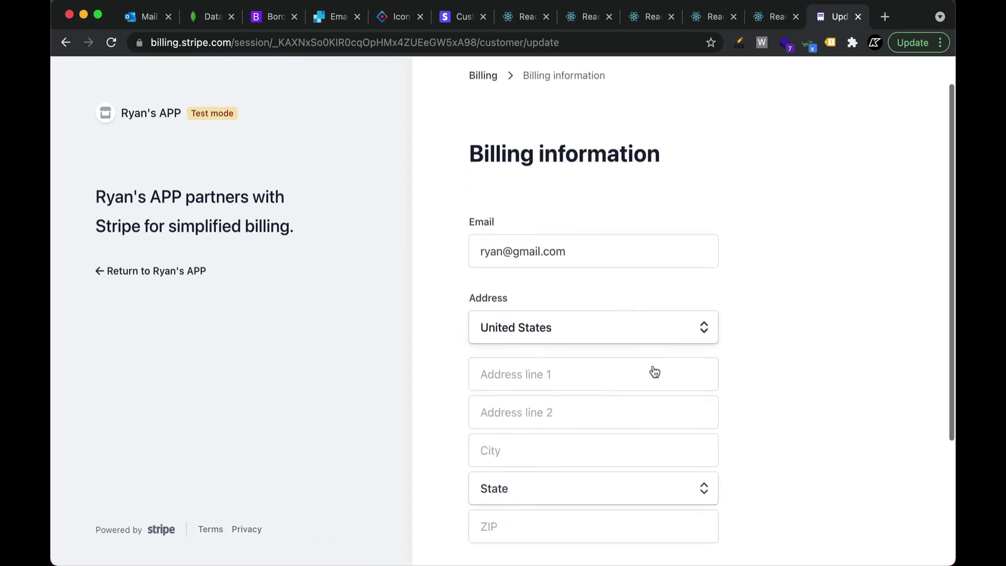
pyautogui.scroll(4, 626, 251)
pyautogui.scroll(-4, 631, 262)
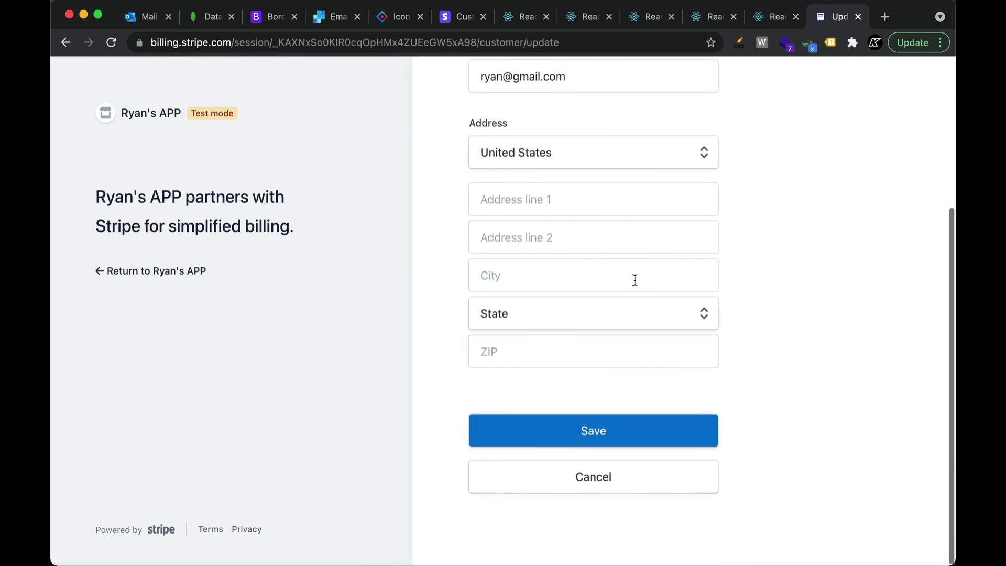
pyautogui.click(601, 466)
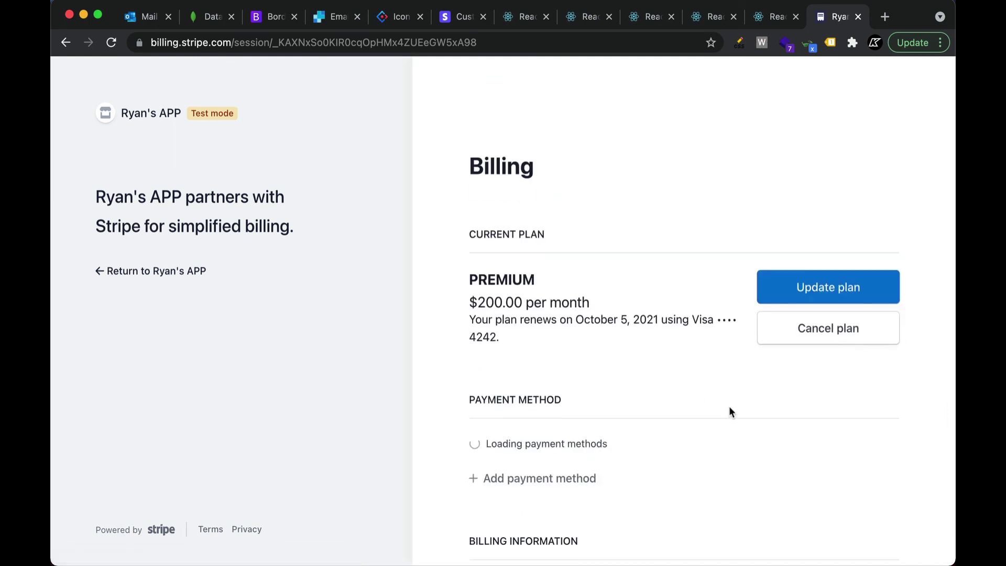
# Review the billing history, then take the Return link back to the stock-subscription site
pyautogui.scroll(-5, 729, 403)
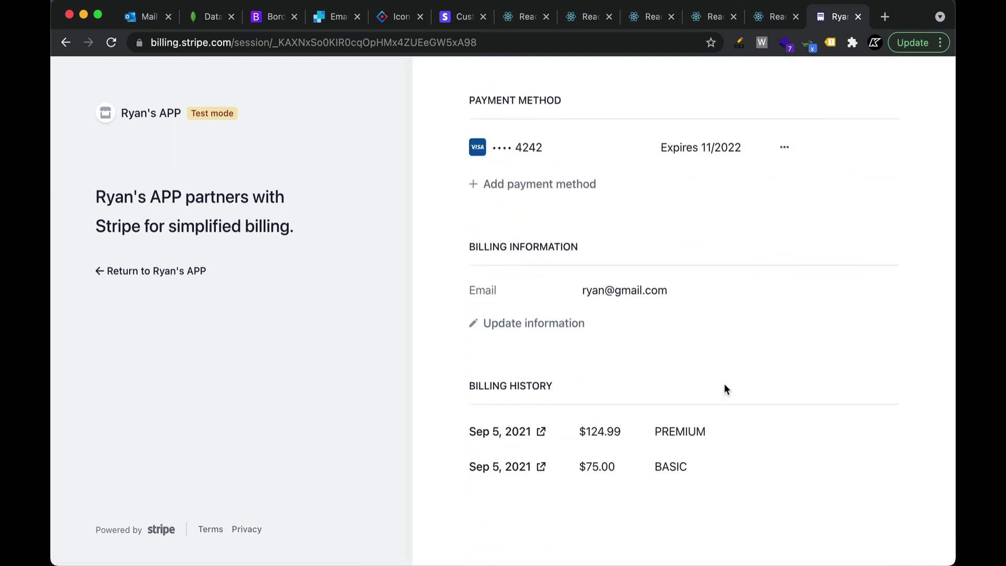
pyautogui.scroll(4, 723, 388)
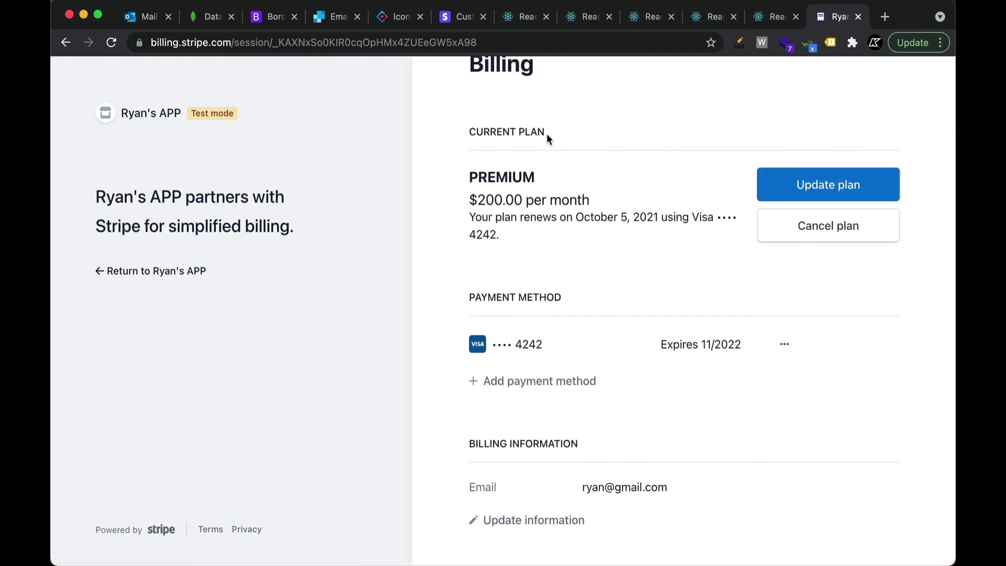
pyautogui.scroll(3, 546, 134)
pyautogui.click(100, 271)
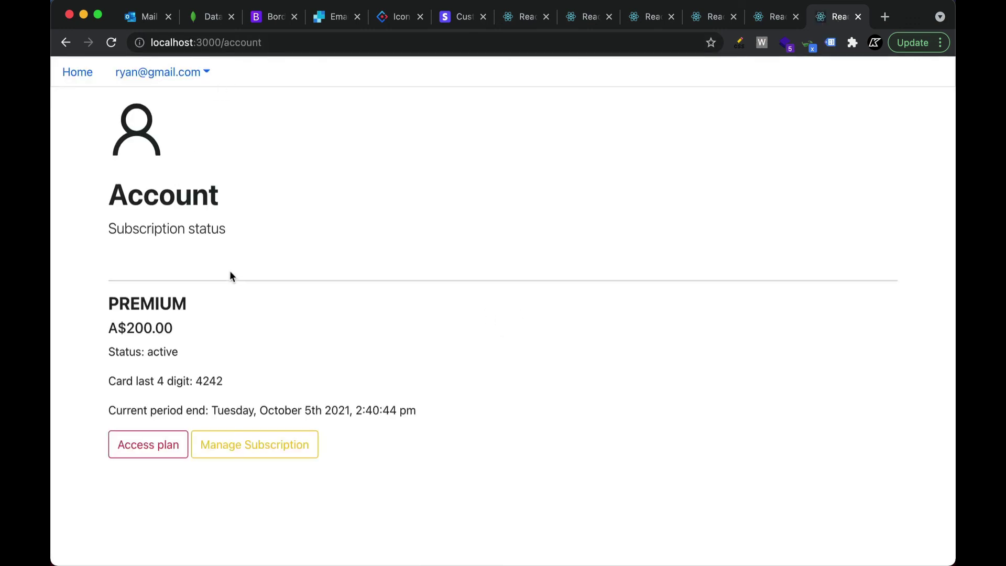
# Go to the Home page pricing cards, where PREMIUM A$200.00 now shows Access plan
pyautogui.click(76, 73)
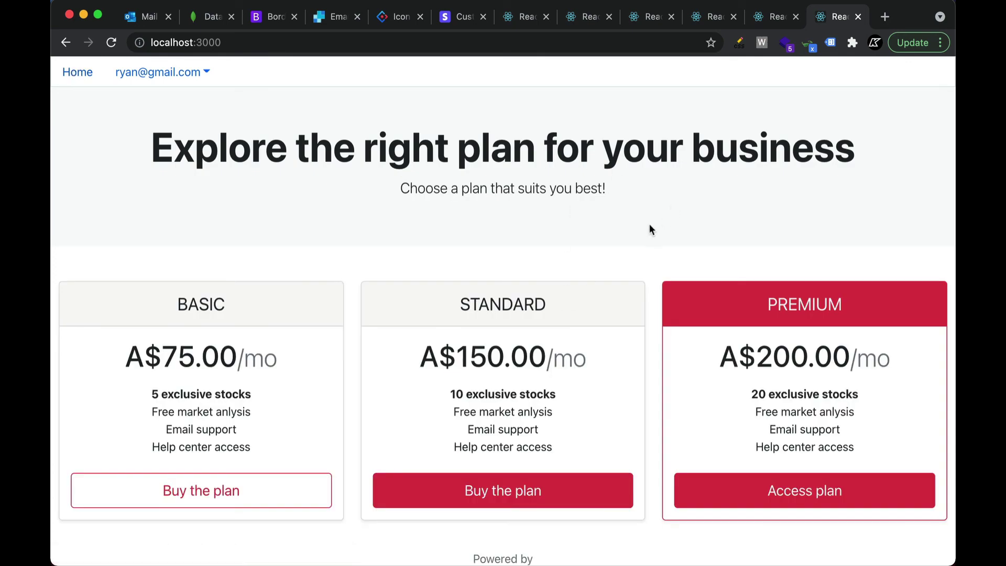